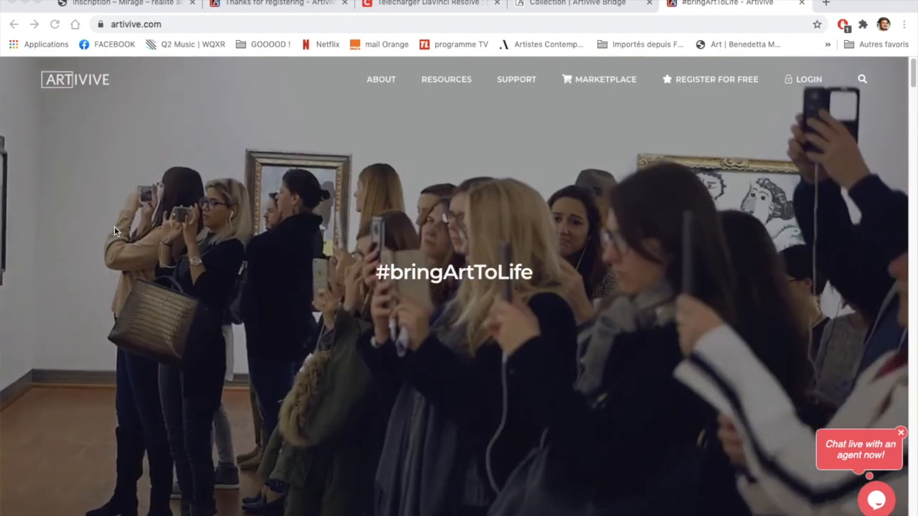
# Log in to the Artivive account and preview the House artwork's animation in the collection
pyautogui.moveTo(446, 79)
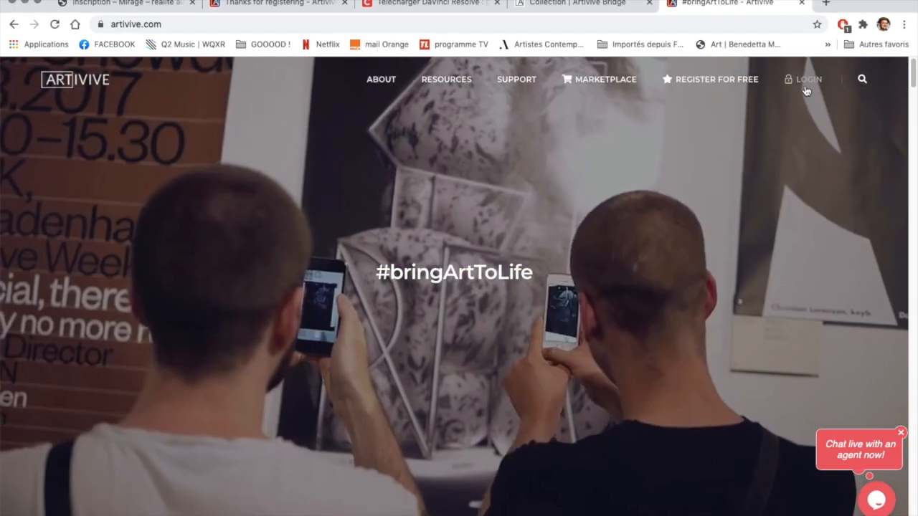
pyautogui.click(804, 79)
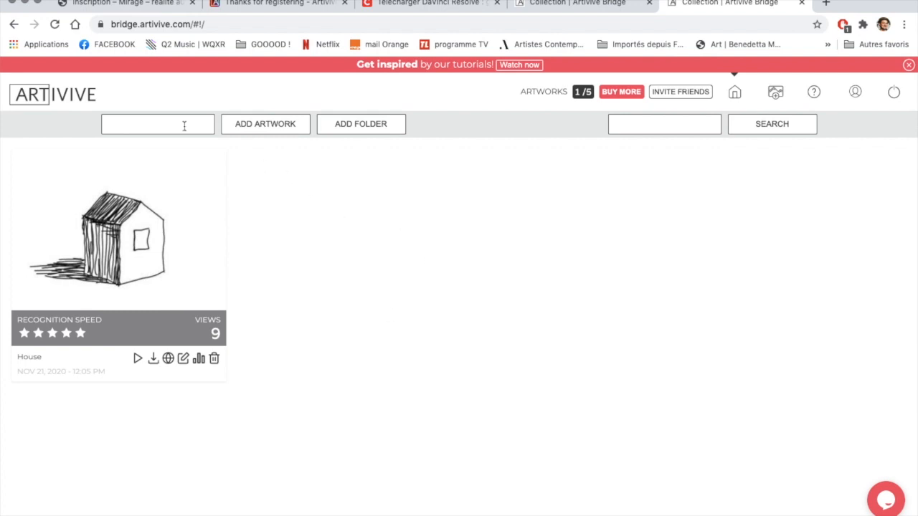
pyautogui.click(139, 360)
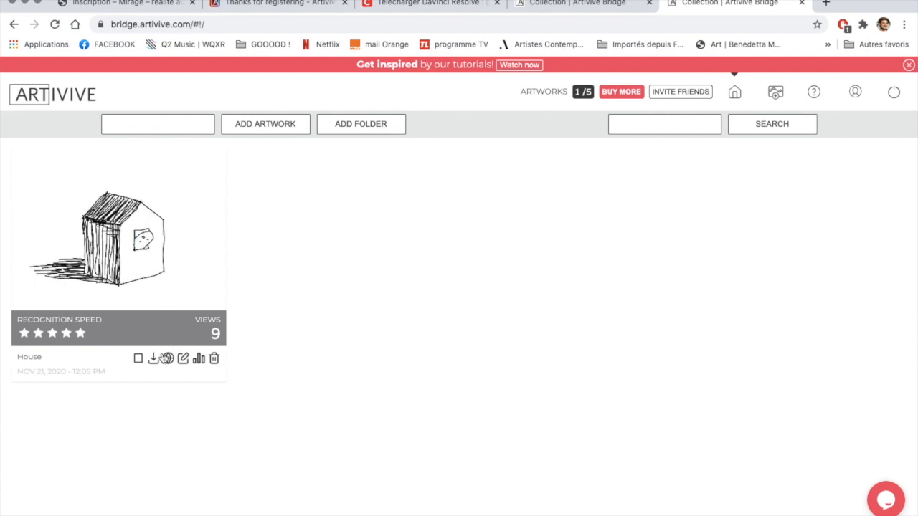
pyautogui.click(139, 359)
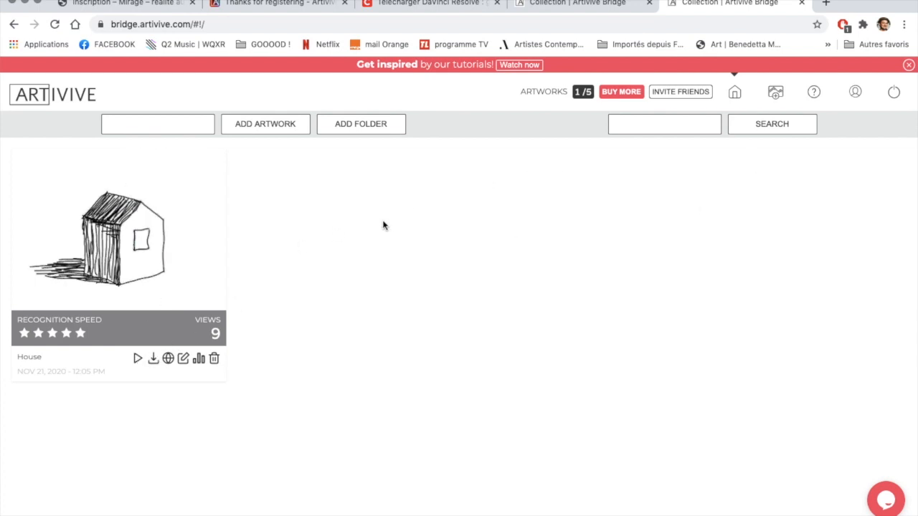
# Open the form for adding an artwork and examine its artwork info, audio, Basic and 3D / Pro options
pyautogui.click(777, 94)
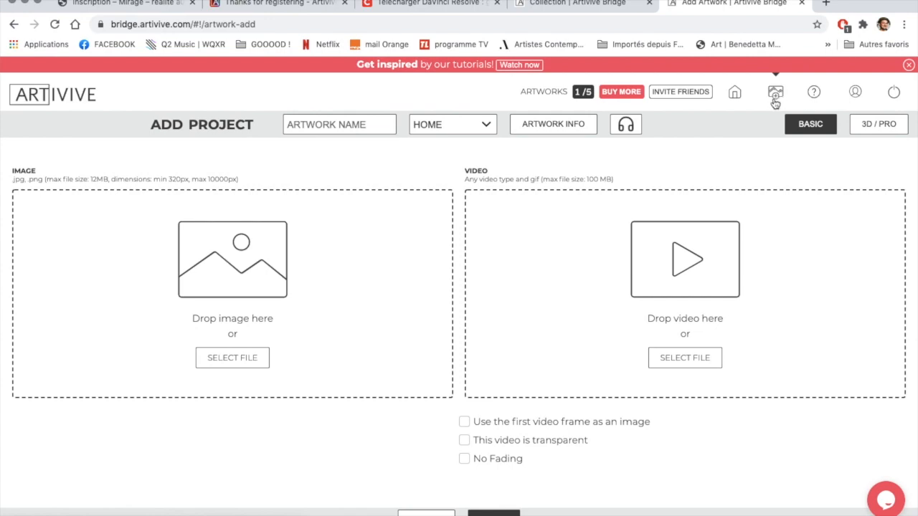
pyautogui.scroll(5, 777, 107)
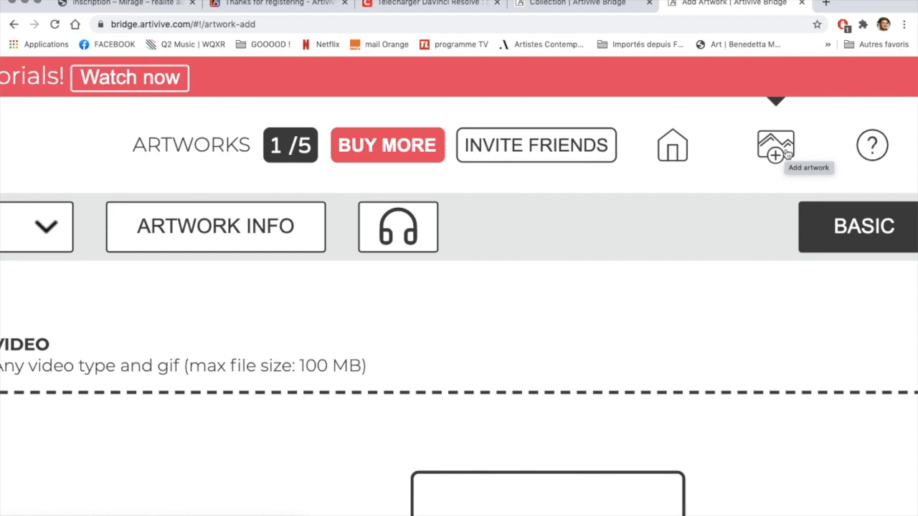
pyautogui.scroll(-5, 787, 154)
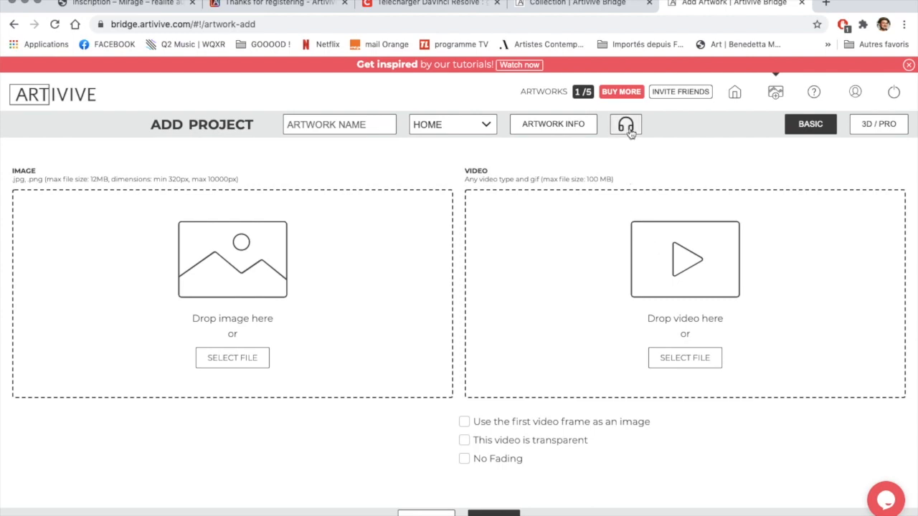
pyautogui.keyDown('ctrl'); pyautogui.scroll(5, 633, 128); pyautogui.keyUp('ctrl')
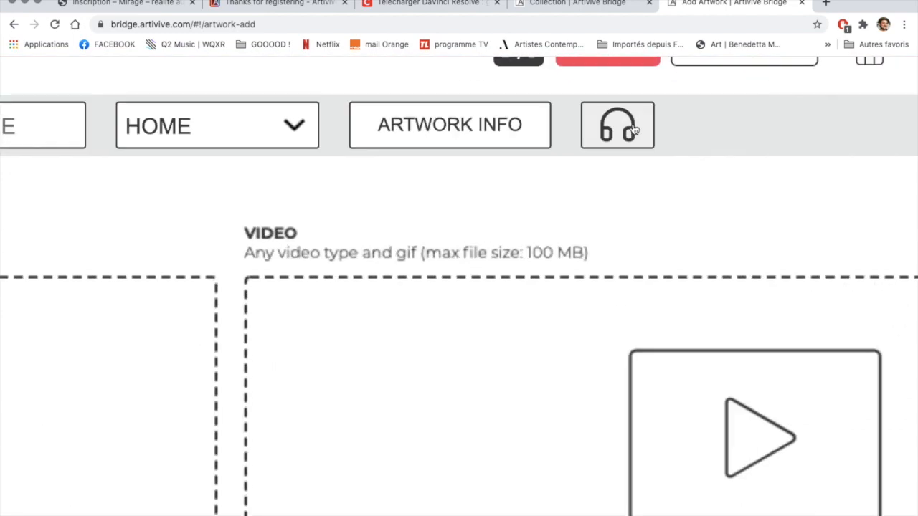
pyautogui.keyDown('ctrl'); pyautogui.scroll(-5, 633, 121); pyautogui.keyUp('ctrl')
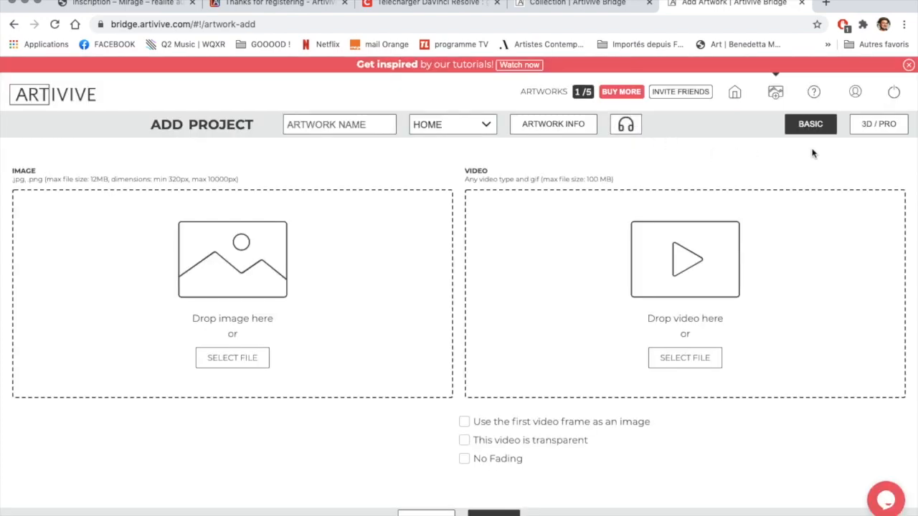
pyautogui.keyDown('ctrl'); pyautogui.scroll(5, 850, 136); pyautogui.keyUp('ctrl')
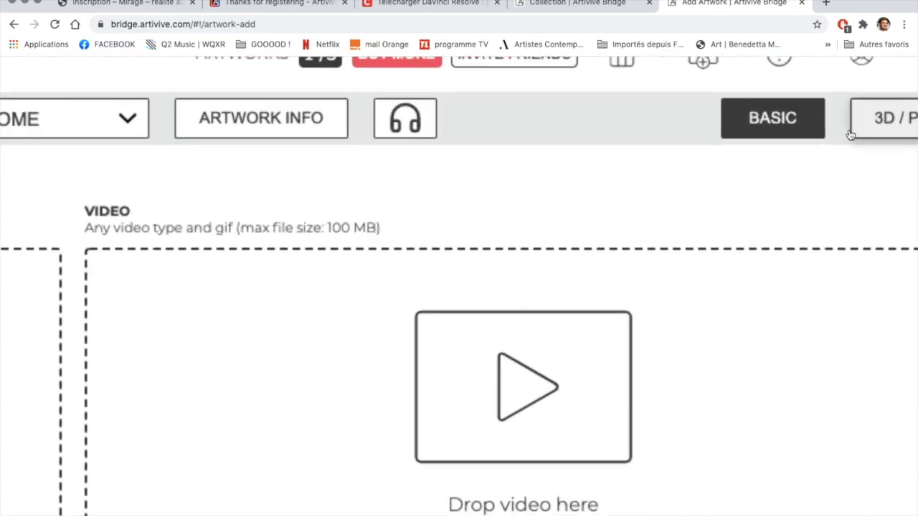
pyautogui.scroll(3, 850, 136)
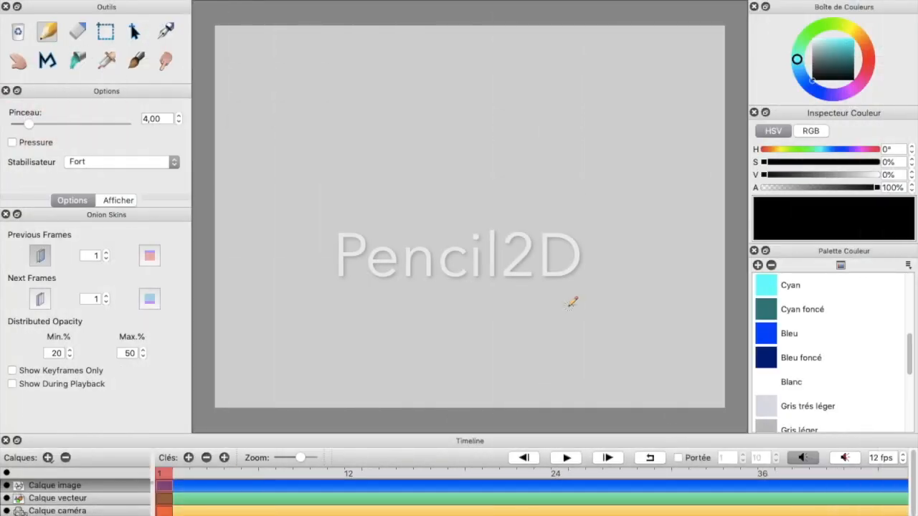
# In Pencil2D, draw the four-sided outline of the house's side wall on the Calque image layer
pyautogui.moveTo(491, 179); pyautogui.dragTo(493, 315)
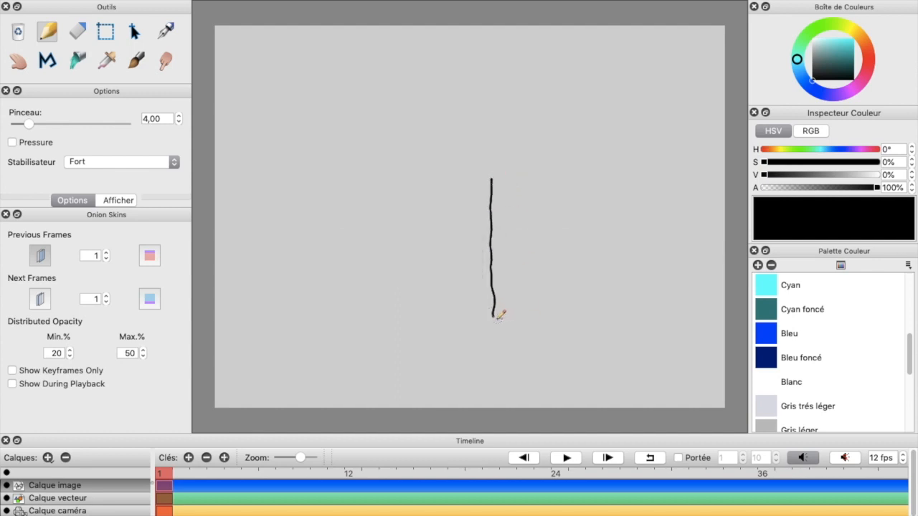
pyautogui.moveTo(494, 317); pyautogui.dragTo(559, 297)
pyautogui.moveTo(576, 159); pyautogui.dragTo(580, 281)
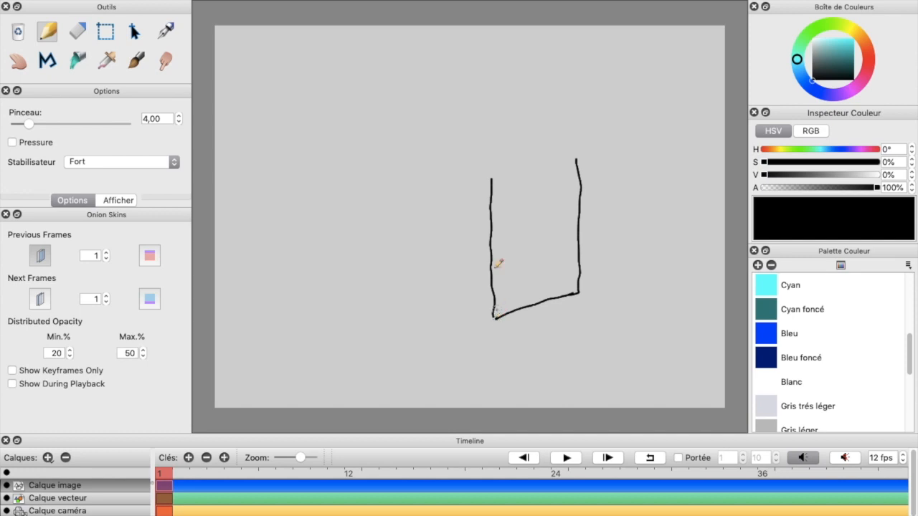
pyautogui.moveTo(492, 180); pyautogui.dragTo(577, 155)
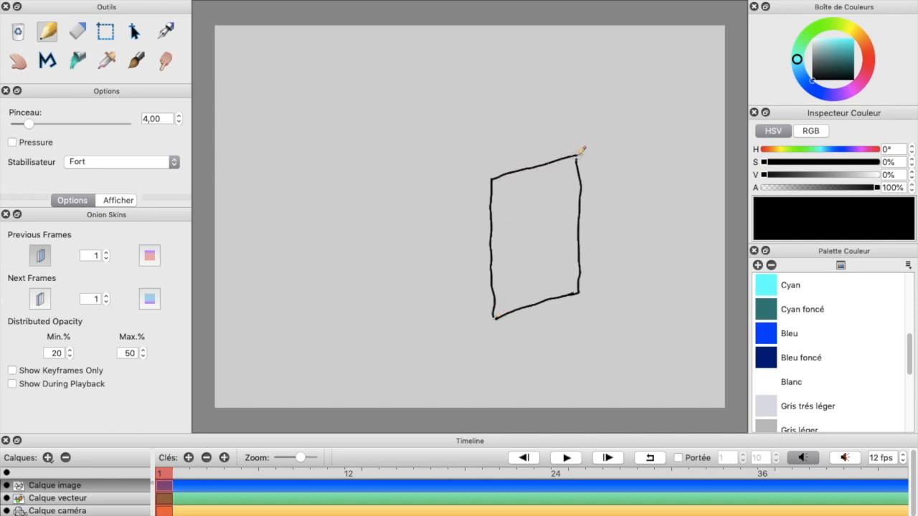
# Sketch a low roof above the side wall and add the front wall's outer and bottom edges
pyautogui.moveTo(493, 178)
pyautogui.mouseDown()
pyautogui.moveTo(431, 135)
pyautogui.moveTo(383, 147)
pyautogui.mouseUp()
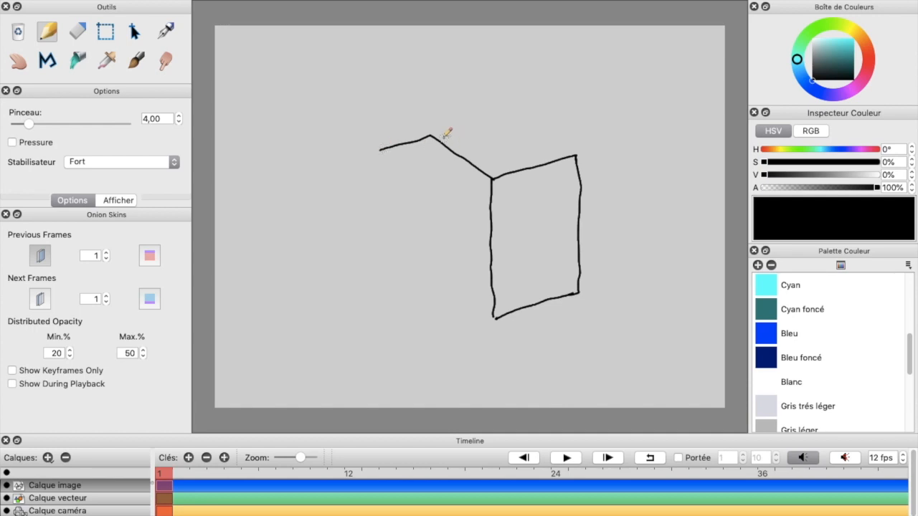
pyautogui.moveTo(433, 134)
pyautogui.mouseDown()
pyautogui.moveTo(524, 115)
pyautogui.moveTo(569, 144)
pyautogui.mouseUp()
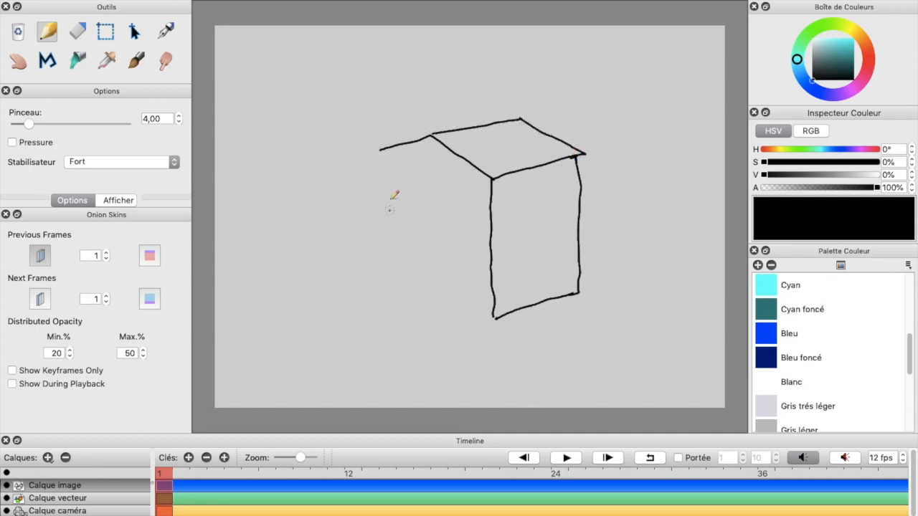
pyautogui.moveTo(381, 150); pyautogui.dragTo(398, 297)
pyautogui.hotkey('ctrl', 'z')
pyautogui.moveTo(382, 149)
pyautogui.mouseDown()
pyautogui.moveTo(386, 259)
pyautogui.moveTo(496, 321)
pyautogui.moveTo(373, 152)
pyautogui.mouseUp()
pyautogui.moveTo(495, 320)
pyautogui.mouseDown()
pyautogui.moveTo(386, 314)
pyautogui.moveTo(470, 318)
pyautogui.mouseUp()
pyautogui.click(494, 265)
# Sketch horizontal shadow strokes on the ground beside and below the front wall
pyautogui.moveTo(328, 303); pyautogui.dragTo(469, 313)
pyautogui.moveTo(331, 300); pyautogui.dragTo(422, 301)
pyautogui.moveTo(291, 290); pyautogui.dragTo(393, 293)
pyautogui.moveTo(307, 274); pyautogui.dragTo(373, 276)
# Erase the low roof and draw a pitched roof with a gable above the front wall
pyautogui.click(78, 31)
pyautogui.moveTo(375, 151)
pyautogui.mouseDown()
pyautogui.moveTo(565, 123)
pyautogui.moveTo(453, 75)
pyautogui.mouseUp()
pyautogui.click(47, 31)
pyautogui.moveTo(494, 179); pyautogui.dragTo(437, 76)
pyautogui.moveTo(443, 88); pyautogui.dragTo(552, 79)
pyautogui.click(77, 31)
# Draw a four-sided window outline in the middle of the front wall
pyautogui.click(47, 31)
pyautogui.moveTo(416, 186); pyautogui.dragTo(420, 237)
pyautogui.moveTo(452, 193); pyautogui.dragTo(453, 234)
pyautogui.moveTo(413, 185); pyautogui.dragTo(455, 194)
pyautogui.moveTo(418, 239); pyautogui.dragTo(458, 248)
pyautogui.moveTo(451, 193); pyautogui.dragTo(454, 247)
# Hatch the front wall around the window with vertical strokes, shade the gable edge and extend the ground shadow
pyautogui.moveTo(424, 108); pyautogui.dragTo(416, 164)
pyautogui.moveTo(441, 90); pyautogui.dragTo(438, 155)
pyautogui.moveTo(456, 110); pyautogui.dragTo(458, 194)
pyautogui.moveTo(471, 142); pyautogui.dragTo(480, 279)
pyautogui.moveTo(486, 226); pyautogui.dragTo(490, 312)
pyautogui.moveTo(432, 245); pyautogui.dragTo(432, 311)
pyautogui.moveTo(384, 144); pyautogui.dragTo(392, 280)
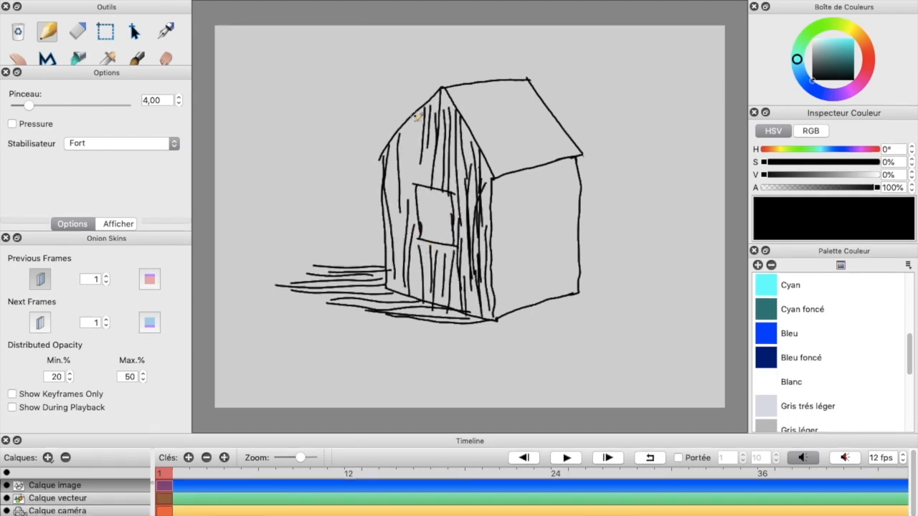
pyautogui.moveTo(442, 99); pyautogui.dragTo(443, 166)
pyautogui.moveTo(406, 198); pyautogui.dragTo(411, 262)
pyautogui.moveTo(429, 243); pyautogui.dragTo(430, 289)
pyautogui.moveTo(445, 266); pyautogui.dragTo(448, 308)
pyautogui.moveTo(474, 273); pyautogui.dragTo(477, 323)
pyautogui.moveTo(373, 171); pyautogui.dragTo(441, 95)
pyautogui.moveTo(292, 299); pyautogui.dragTo(341, 294)
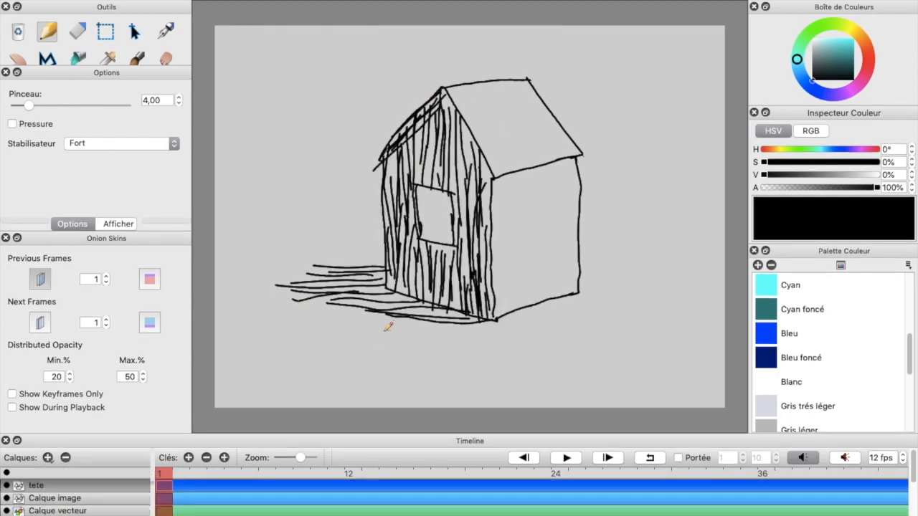
# Trace the window's lower and right edges on the tete layer with the house layer hidden, and duplicate the keyframe
pyautogui.click(98, 486)
pyautogui.click(7, 499)
pyautogui.moveTo(416, 242); pyautogui.dragTo(453, 245)
pyautogui.moveTo(453, 245); pyautogui.dragTo(451, 194)
pyautogui.click(77, 31)
pyautogui.click(7, 501)
pyautogui.click(225, 461)
pyautogui.click(182, 488)
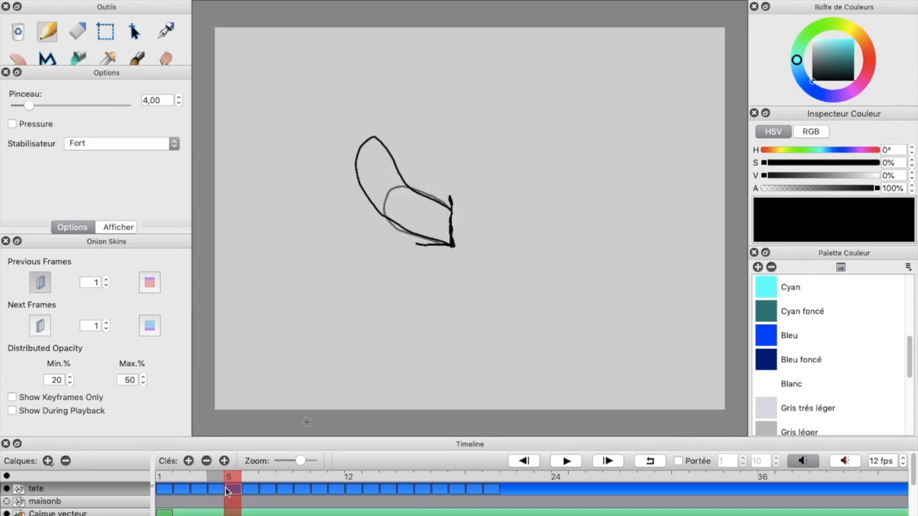
# Draw the head emerging from the window over the first frames of the tete layer and preview the animation
pyautogui.moveTo(450, 197); pyautogui.dragTo(451, 244)
pyautogui.moveTo(416, 245)
pyautogui.mouseDown()
pyautogui.moveTo(453, 241)
pyautogui.moveTo(451, 215)
pyautogui.mouseUp()
pyautogui.press('Right')
pyautogui.moveTo(448, 244)
pyautogui.mouseDown()
pyautogui.moveTo(451, 216)
pyautogui.moveTo(607, 142)
pyautogui.moveTo(429, 246)
pyautogui.moveTo(438, 290)
pyautogui.mouseUp()
pyautogui.press('Right')
pyautogui.press('Right')
pyautogui.press('Right')
pyautogui.click(566, 459)
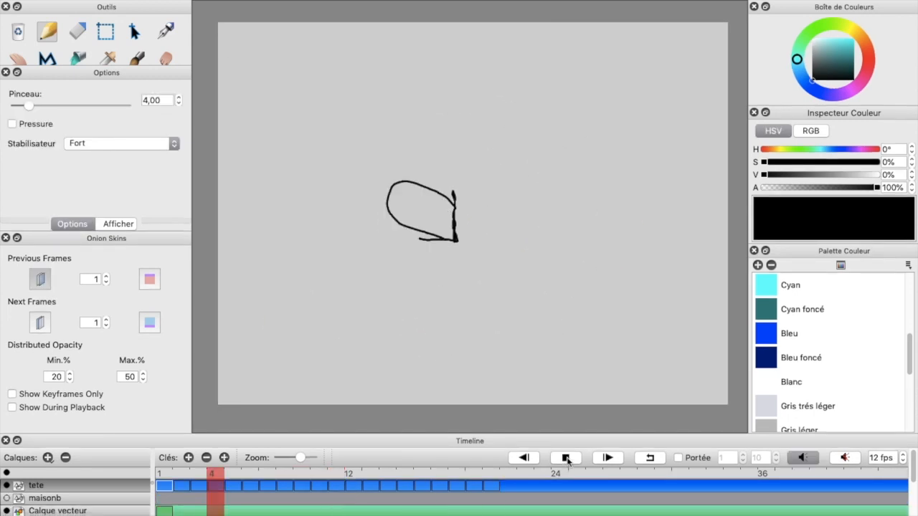
pyautogui.click(566, 459)
# Draw the head and neck stretching out of the window on successive tete frames, starting at frame 7
pyautogui.click(271, 487)
pyautogui.press('Right')
pyautogui.press('Right')
pyautogui.press('Right')
pyautogui.press('Right')
pyautogui.moveTo(453, 214)
pyautogui.mouseDown()
pyautogui.moveTo(469, 136)
pyautogui.moveTo(543, 195)
pyautogui.moveTo(430, 243)
pyautogui.moveTo(353, 180)
pyautogui.moveTo(588, 194)
pyautogui.moveTo(389, 176)
pyautogui.mouseUp()
pyautogui.press('Right')
pyautogui.press('Right')
pyautogui.press('Right')
pyautogui.press('Right')
# Draw the head shrinking back into the window on the remaining tete frames up to frame 24
pyautogui.moveTo(447, 189)
pyautogui.mouseDown()
pyautogui.moveTo(424, 271)
pyautogui.moveTo(448, 188)
pyautogui.mouseUp()
pyautogui.press('Right')
pyautogui.press('Right')
pyautogui.moveTo(459, 240)
pyautogui.mouseDown()
pyautogui.moveTo(475, 205)
pyautogui.moveTo(455, 237)
pyautogui.mouseUp()
pyautogui.press('Right')
pyautogui.press('Right')
pyautogui.moveTo(475, 216)
pyautogui.mouseDown()
pyautogui.moveTo(434, 279)
pyautogui.moveTo(450, 236)
pyautogui.moveTo(416, 208)
pyautogui.moveTo(443, 238)
pyautogui.mouseUp()
pyautogui.press('Right')
pyautogui.press('Right')
pyautogui.moveTo(475, 214); pyautogui.dragTo(445, 237)
pyautogui.press('Right')
pyautogui.press('Right')
pyautogui.press('Right')
# Turn on looped playback, move the tete layer's last keyframe to frame 32 and preview the animation
pyautogui.click(578, 487)
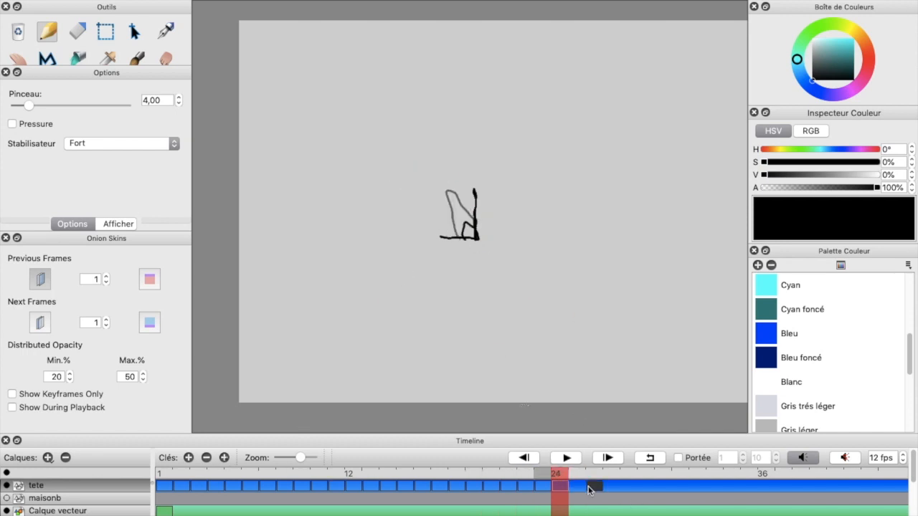
pyautogui.click(650, 457)
pyautogui.click(571, 460)
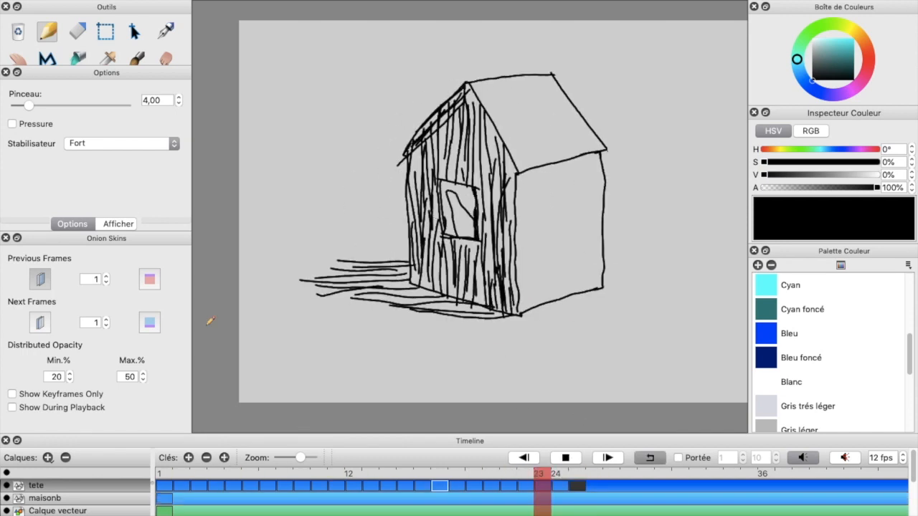
pyautogui.moveTo(543, 487); pyautogui.dragTo(697, 487)
pyautogui.click(567, 458)
pyautogui.click(567, 457)
# Fill the head and neck with Blanc on each frame of the tete layer and preview the animation
pyautogui.click(77, 58)
pyautogui.click(791, 382)
pyautogui.click(459, 205)
pyautogui.press('Right')
pyautogui.click(459, 205)
pyautogui.click(456, 206)
pyautogui.press('Right')
pyautogui.press('Right')
pyautogui.press('Right')
pyautogui.press('Right')
pyautogui.press('Right')
pyautogui.press('Right')
pyautogui.press('Right')
pyautogui.click(452, 208)
pyautogui.press('Right')
pyautogui.press('Right')
pyautogui.press('Right')
pyautogui.press('Right')
pyautogui.press('Right')
pyautogui.press('Right')
pyautogui.press('Right')
pyautogui.press('Right')
pyautogui.click(567, 457)
pyautogui.click(567, 457)
# Turn off the previous-frames onion skin, draw black eyes on the head across the tete frames and preview the animation
pyautogui.click(182, 474)
pyautogui.click(39, 279)
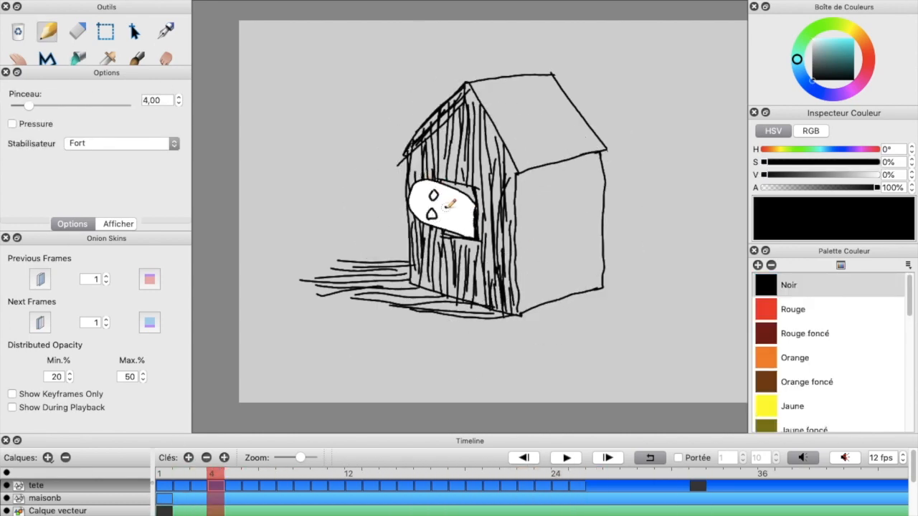
pyautogui.press('Right')
pyautogui.moveTo(401, 158); pyautogui.dragTo(395, 164)
pyautogui.press('Right')
pyautogui.press('Right')
pyautogui.press('Right')
pyautogui.press('Right')
pyautogui.press('Right')
pyautogui.press('Right')
pyautogui.press('Right')
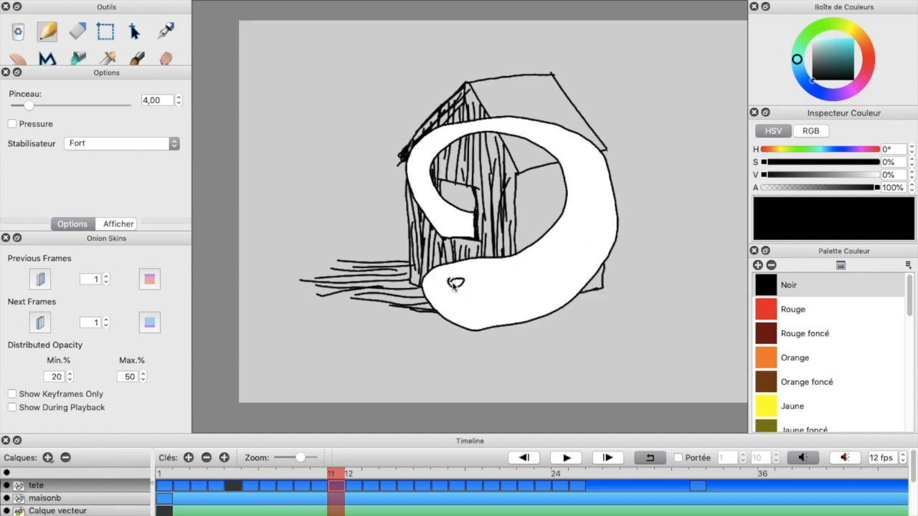
pyautogui.press('Right')
pyautogui.press('Right')
pyautogui.press('Right')
pyautogui.press('Right')
pyautogui.press('Right')
pyautogui.press('Right')
pyautogui.press('Right')
pyautogui.click(567, 458)
pyautogui.click(567, 457)
# Fill the window with black on the first frame of the maisonb layer and preview the animation
pyautogui.click(164, 474)
pyautogui.click(44, 499)
pyautogui.click(78, 59)
pyautogui.click(459, 208)
pyautogui.click(567, 458)
pyautogui.click(566, 457)
# Set the pencil size to 6.75 and touch up the house's outline on the maisonb layer
pyautogui.click(47, 31)
pyautogui.scroll(4, 470, 216)
pyautogui.moveTo(28, 106)
pyautogui.mouseDown()
pyautogui.moveTo(17, 106)
pyautogui.moveTo(35, 106)
pyautogui.mouseUp()
pyautogui.moveTo(414, 152); pyautogui.dragTo(423, 208)
pyautogui.scroll(-4, 469, 216)
# Export the house frame as the PNG image maison2.png at 800 x 600 in the TUTO_ARTIVIVE folder
pyautogui.click(95, 2)
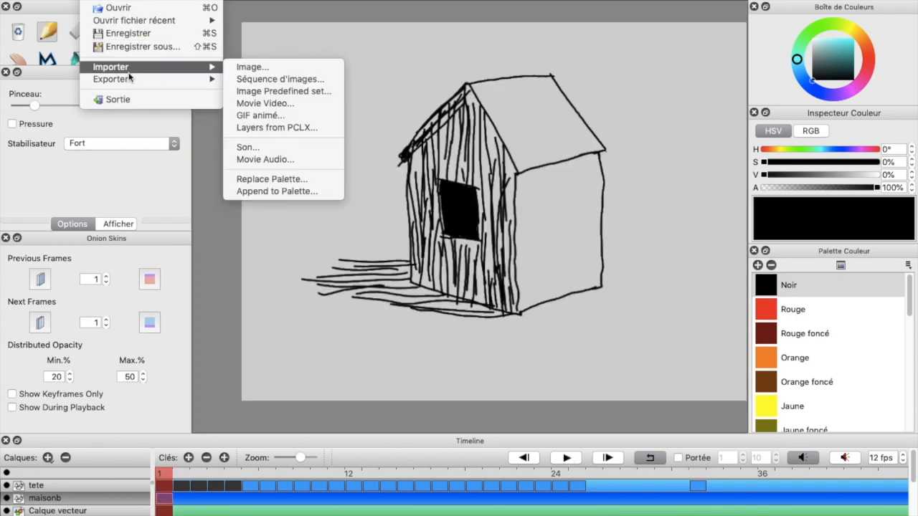
pyautogui.moveTo(130, 82)
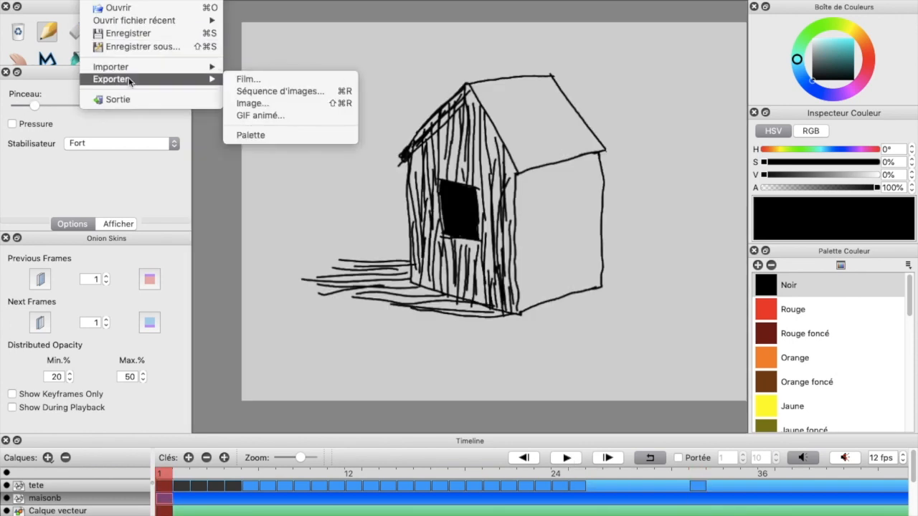
pyautogui.click(303, 105)
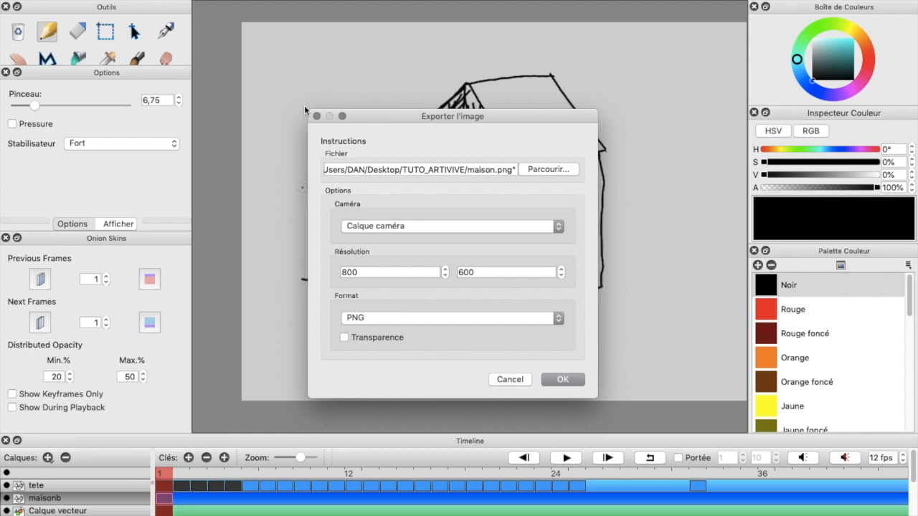
pyautogui.click(546, 170)
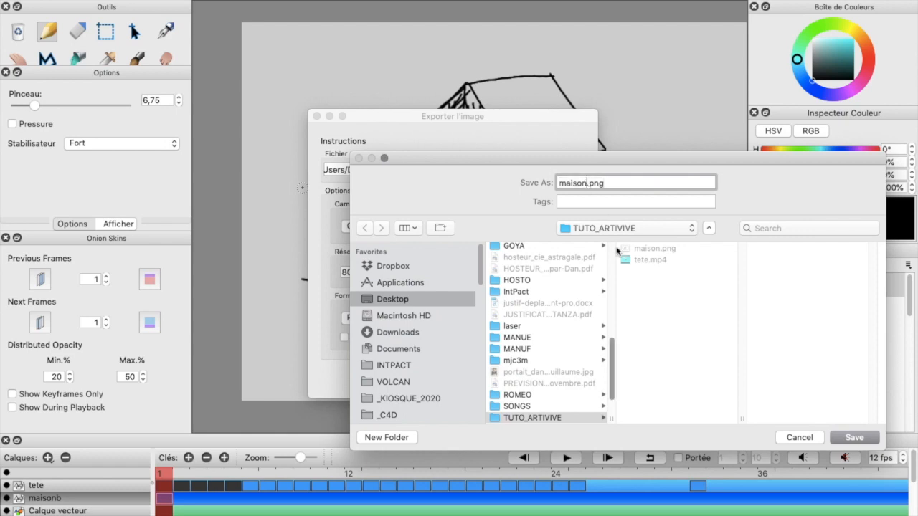
pyautogui.write('2')
pyautogui.click(861, 439)
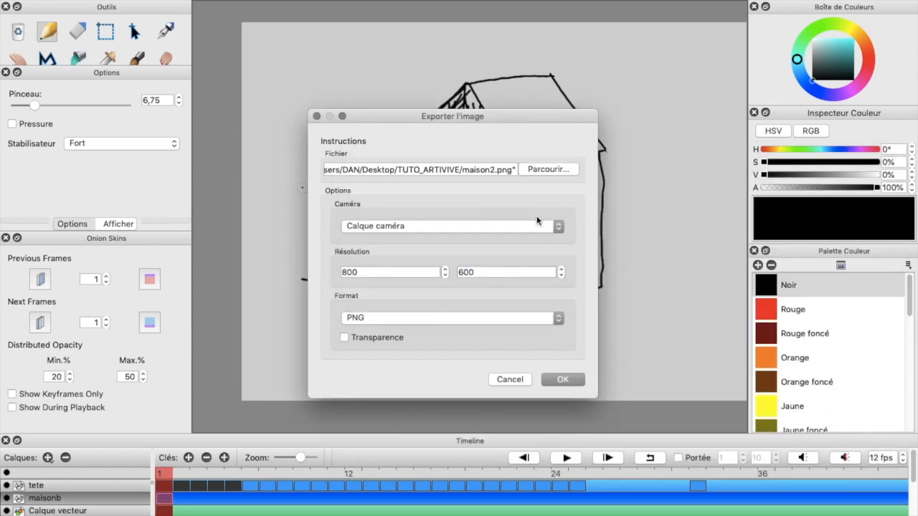
pyautogui.click(563, 380)
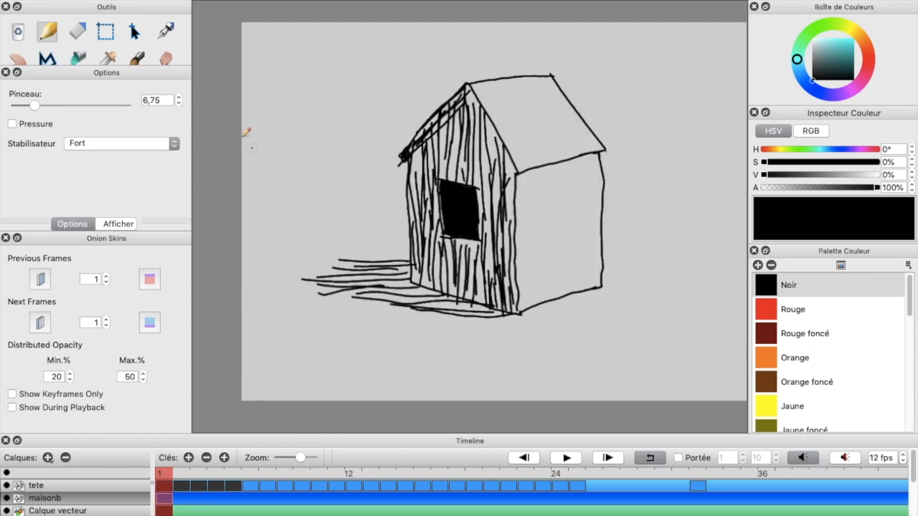
# Hide the maisonb layer, keep the tete layer visible, and add a new image layer with the default name
pyautogui.click(6, 498)
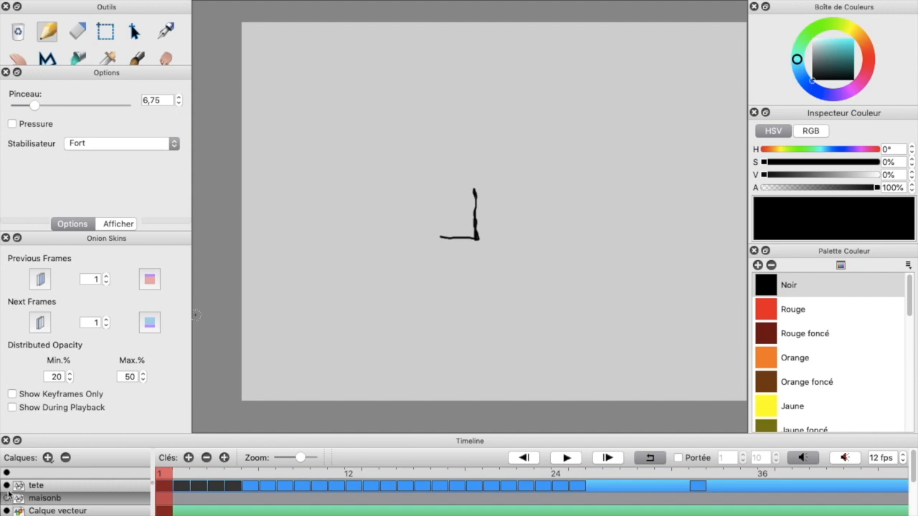
pyautogui.click(7, 486)
pyautogui.click(7, 485)
pyautogui.click(48, 457)
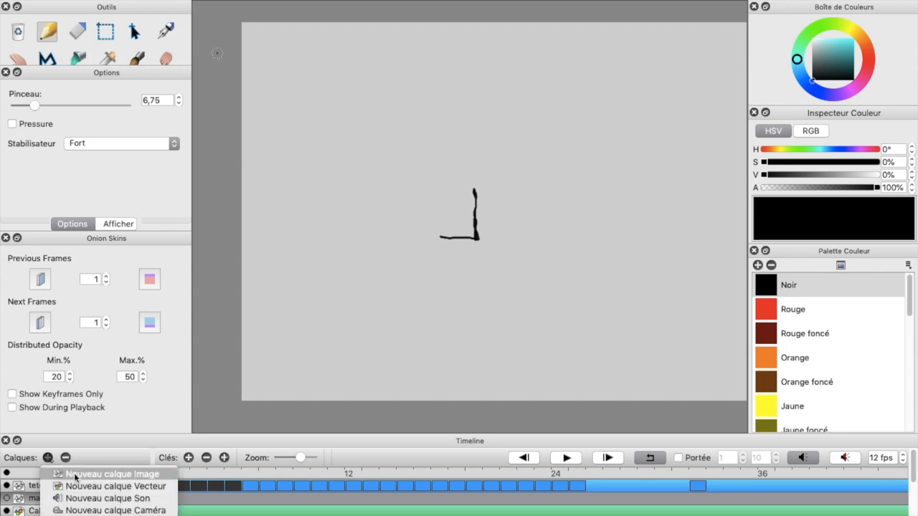
pyautogui.click(74, 476)
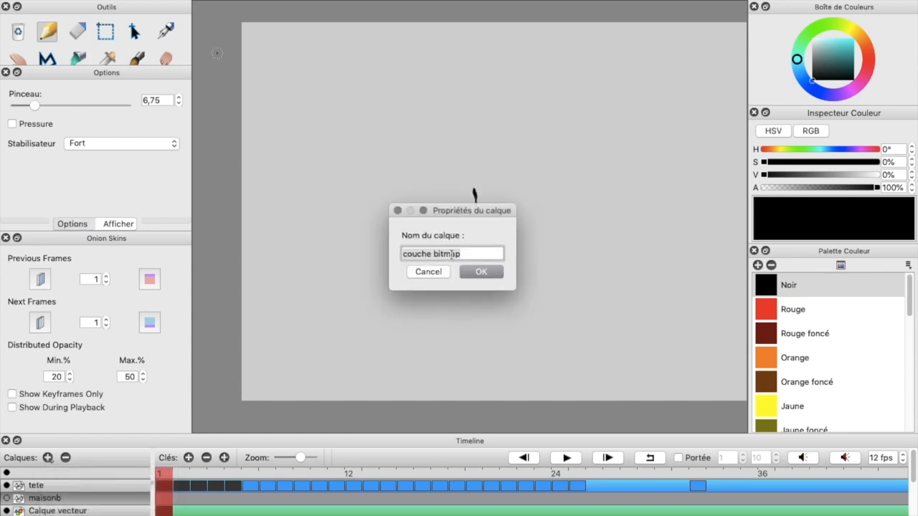
pyautogui.click(482, 272)
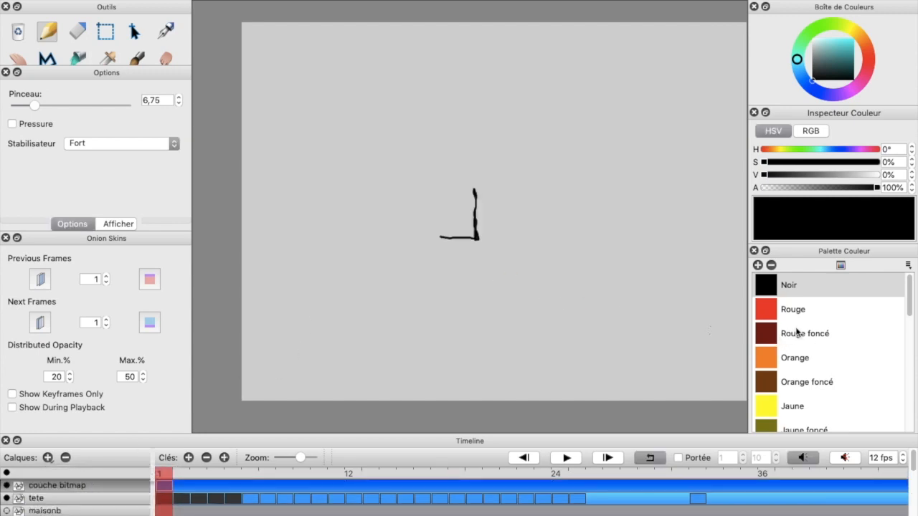
# Fill the whole canvas of the new bitmap layer with the Cyan palette colour
pyautogui.scroll(-5, 805, 338)
pyautogui.scroll(3, 807, 340)
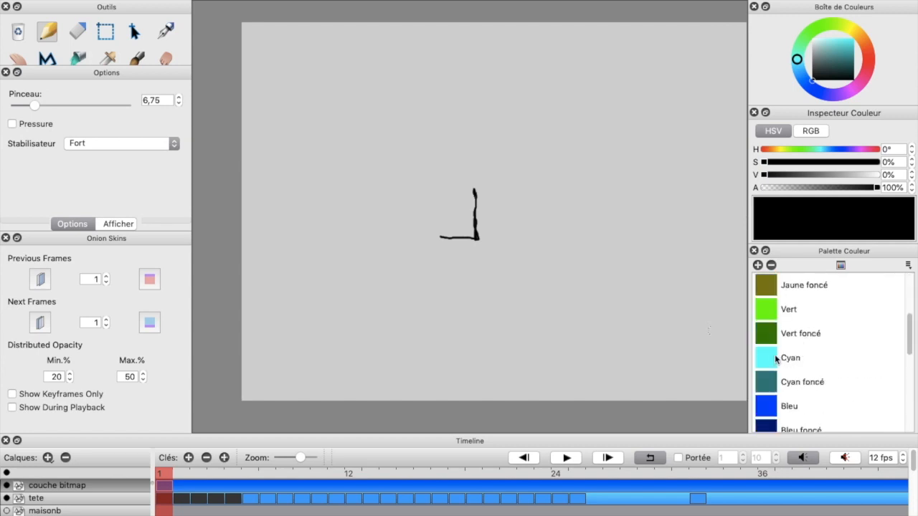
pyautogui.click(772, 361)
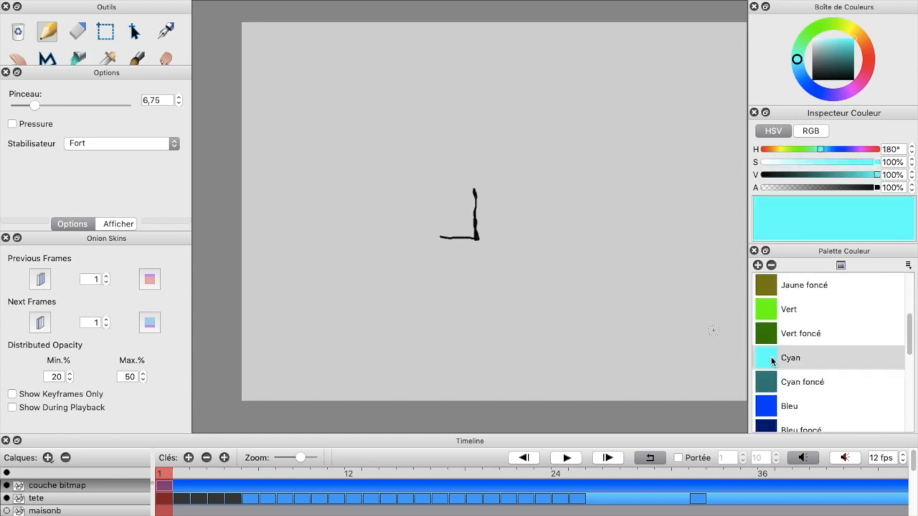
pyautogui.click(77, 59)
pyautogui.click(334, 119)
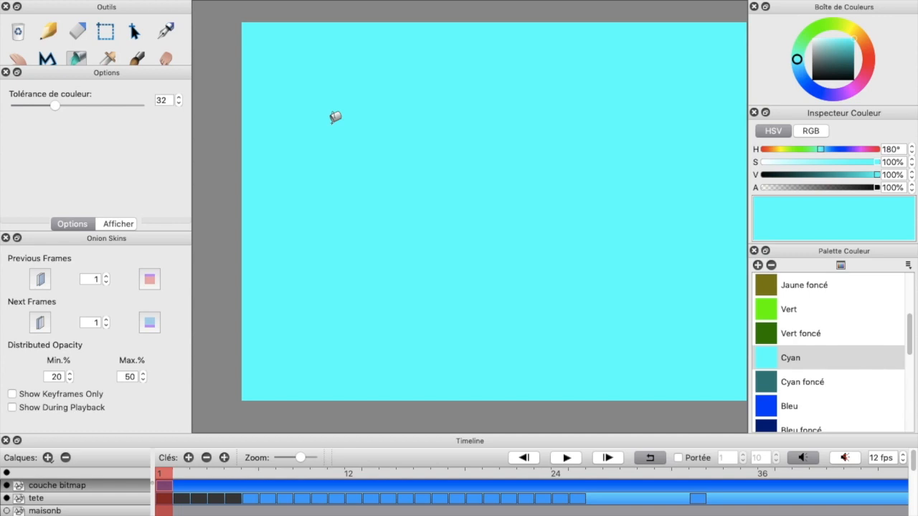
# Move the cyan layer below the tete layer and preview the animation
pyautogui.moveTo(34, 492); pyautogui.dragTo(45, 507)
pyautogui.click(564, 457)
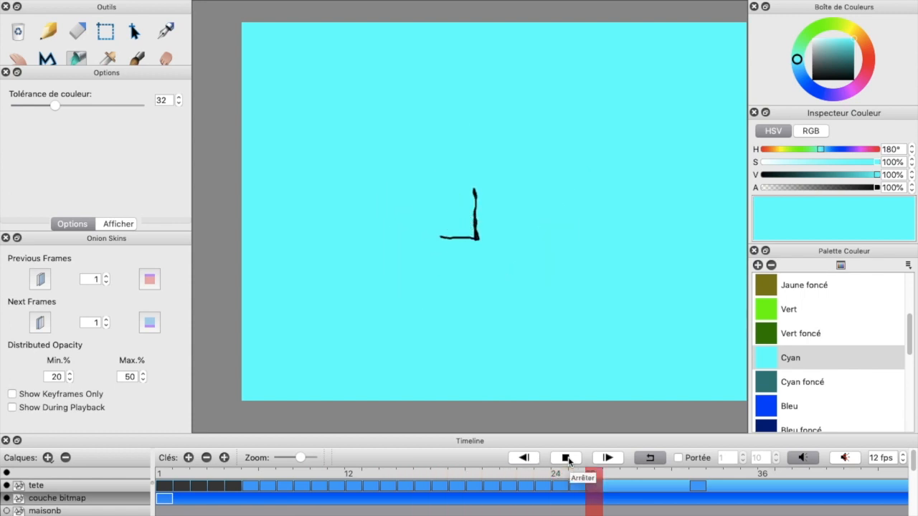
pyautogui.click(567, 458)
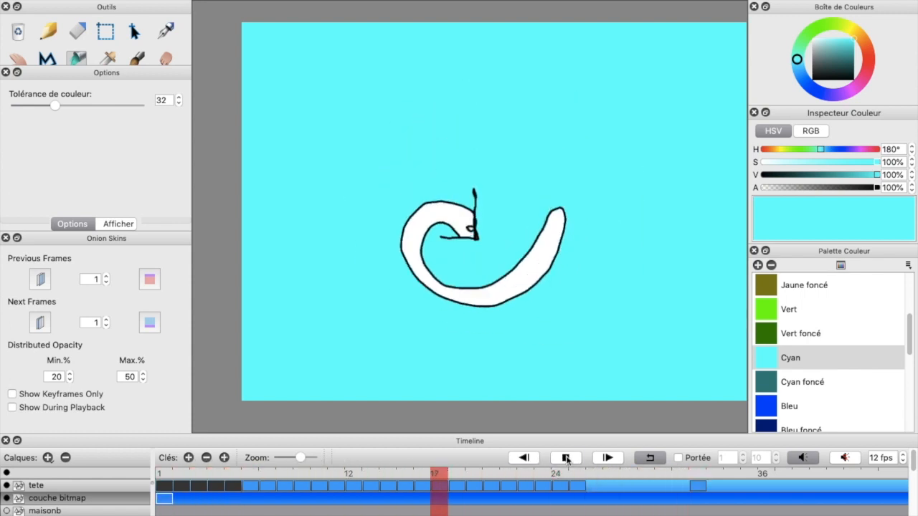
# Export the animation as the movie tete2.mp4 at 800 x 600, frames 1 to 32, in the TUTO_ARTIVIVE folder
pyautogui.click(96, 0)
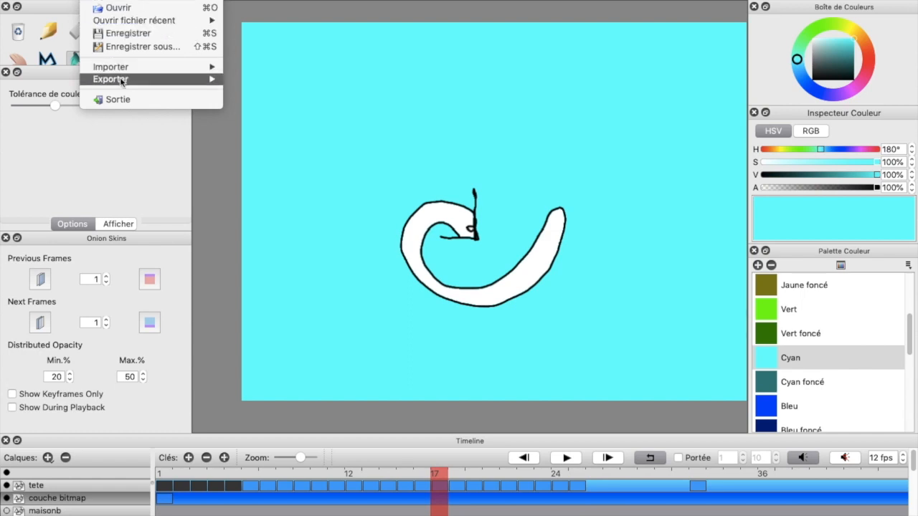
pyautogui.moveTo(122, 80)
pyautogui.click(256, 80)
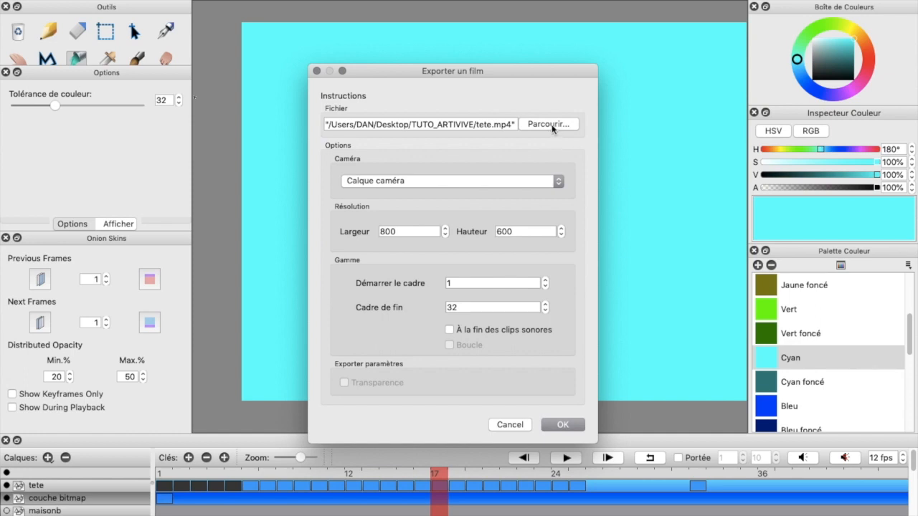
pyautogui.click(551, 124)
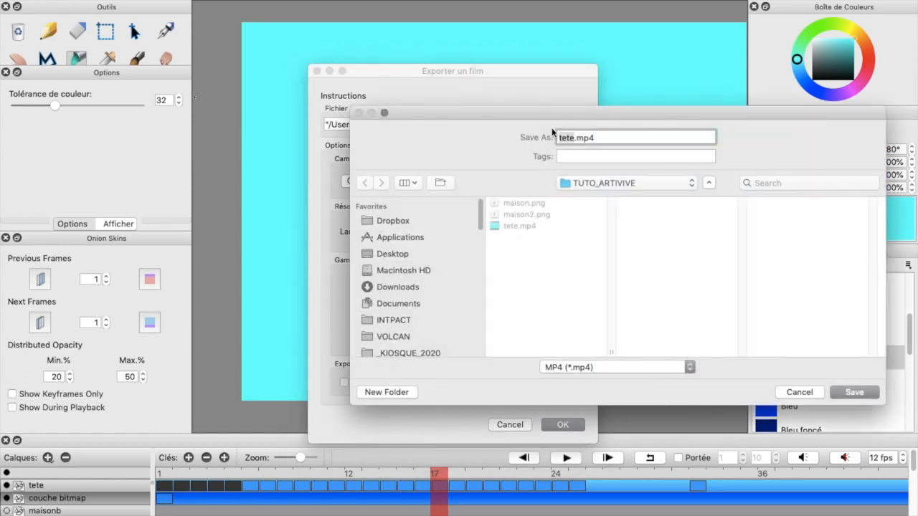
pyautogui.click(574, 137)
pyautogui.write('2')
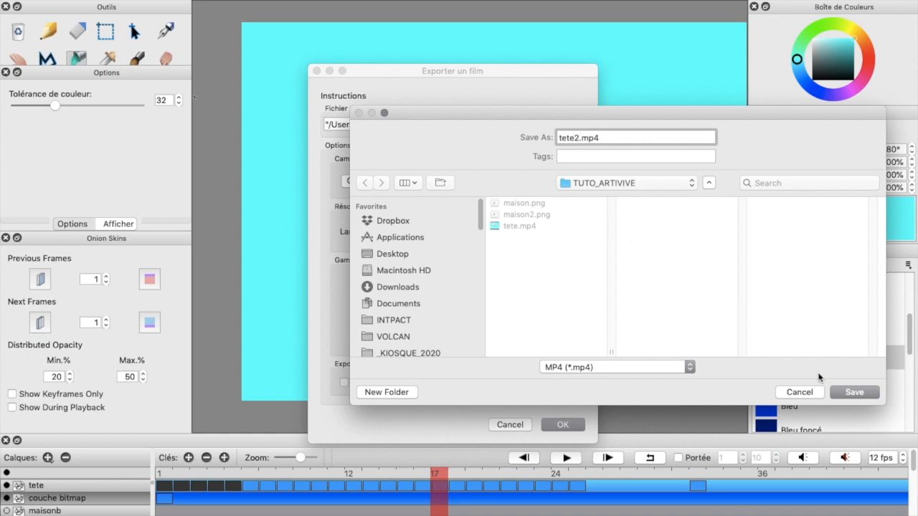
pyautogui.click(837, 391)
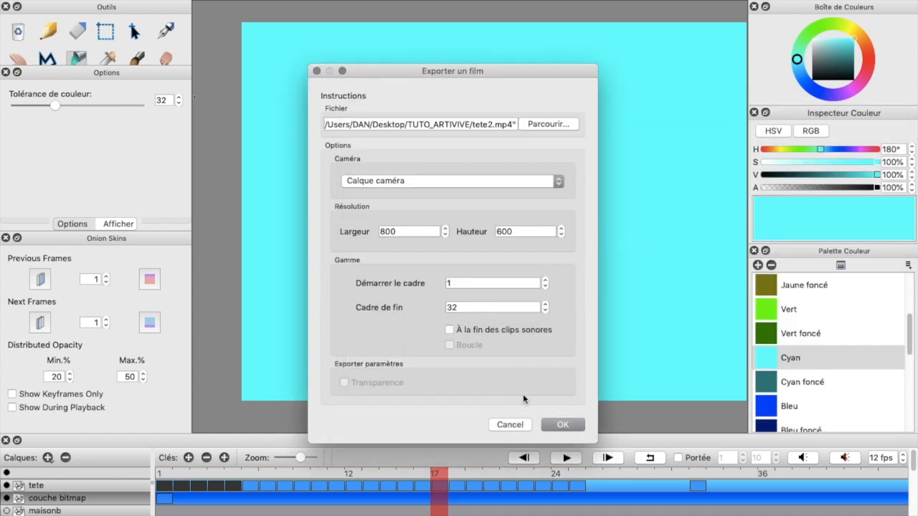
pyautogui.click(562, 428)
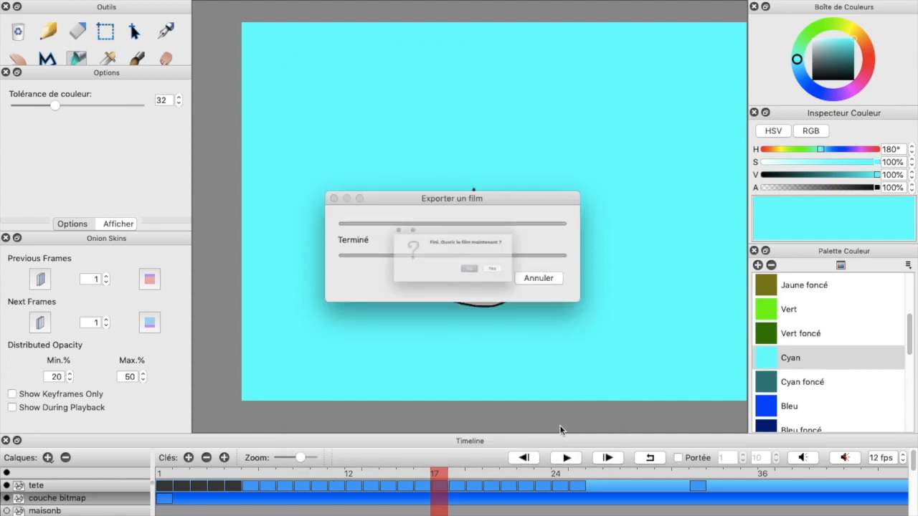
# Open the exported tete2.mp4 movie, play it to check the animation, and close the player
pyautogui.click(523, 280)
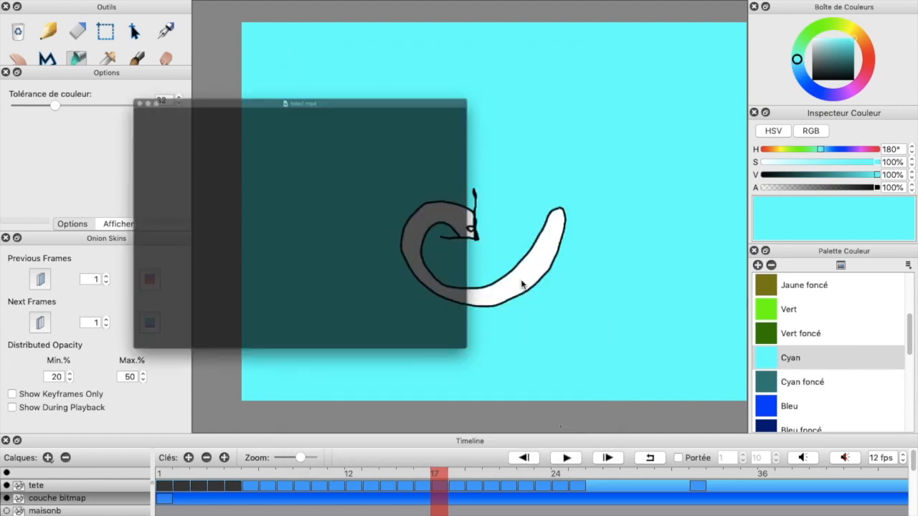
pyautogui.click(300, 326)
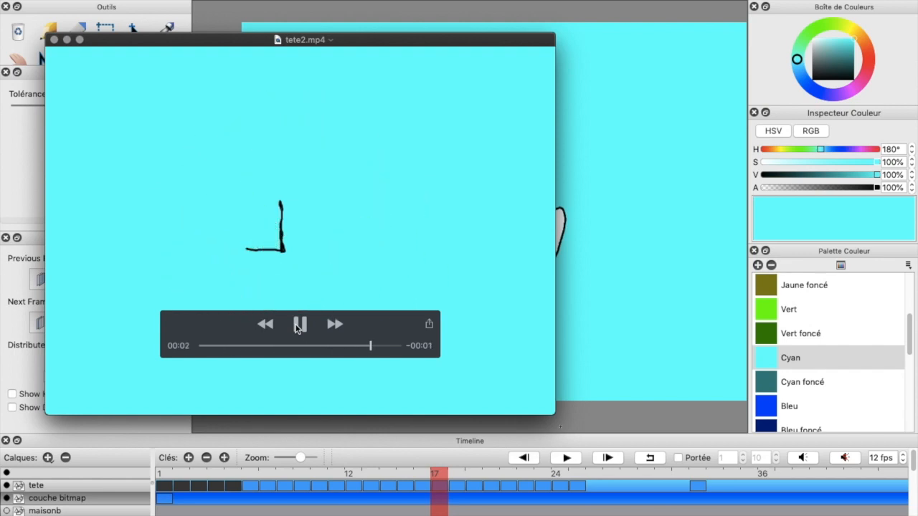
pyautogui.click(54, 39)
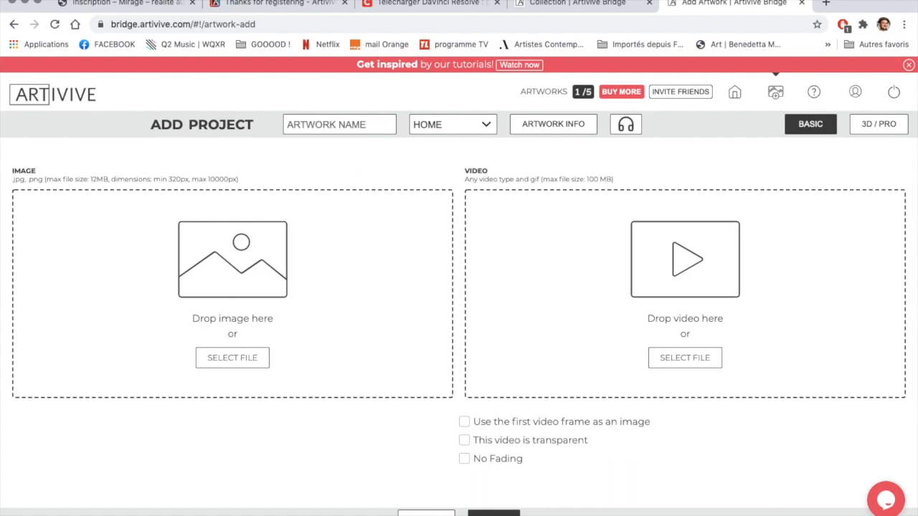
# Switch to the browser and look through the Artivive app's App Store page in a new tab
pyautogui.click(826, 4)
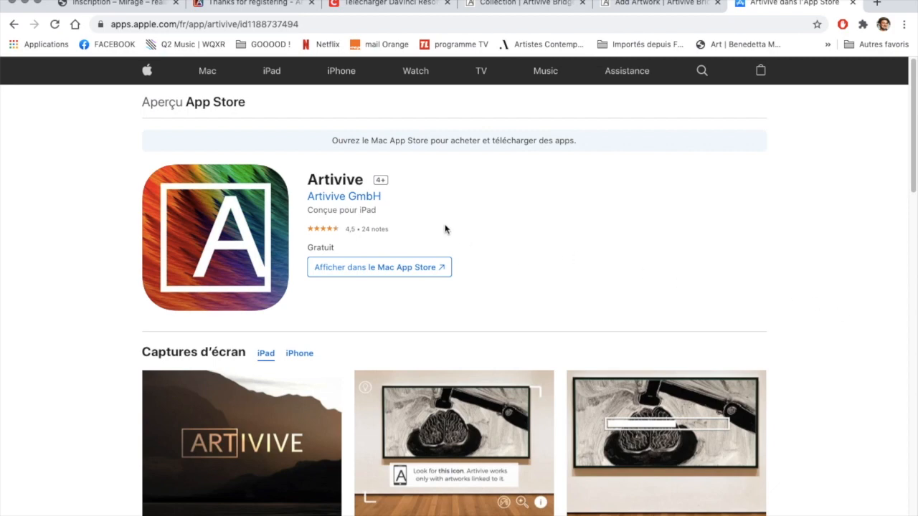
pyautogui.scroll(-4, 819, 318)
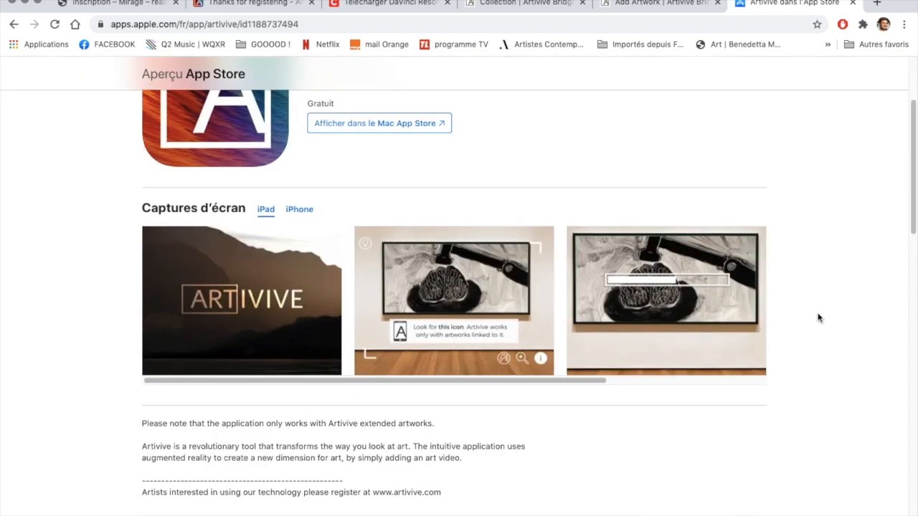
pyautogui.scroll(4, 818, 318)
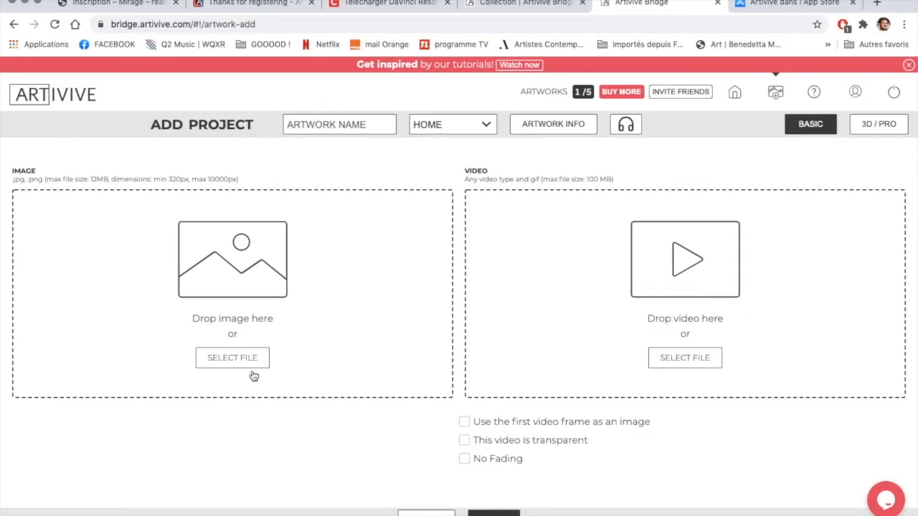
# In the Artivive Bridge project, load maison2.png as the image and tete2.mp4 as the video from TUTO_ARTIVIVE
pyautogui.click(239, 361)
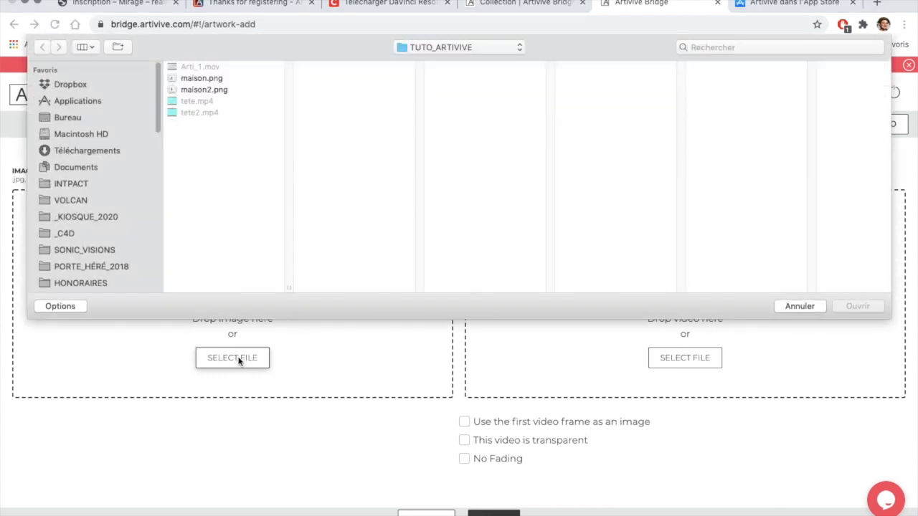
pyautogui.click(217, 90)
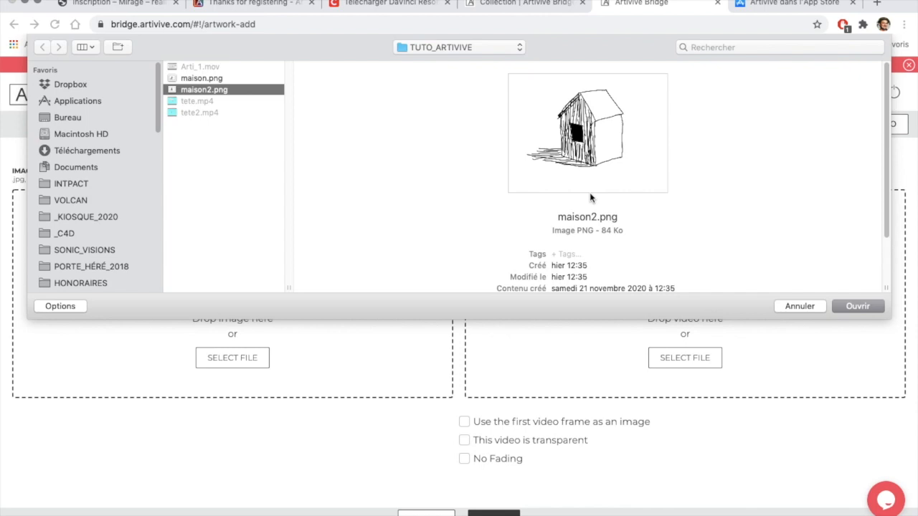
pyautogui.click(850, 306)
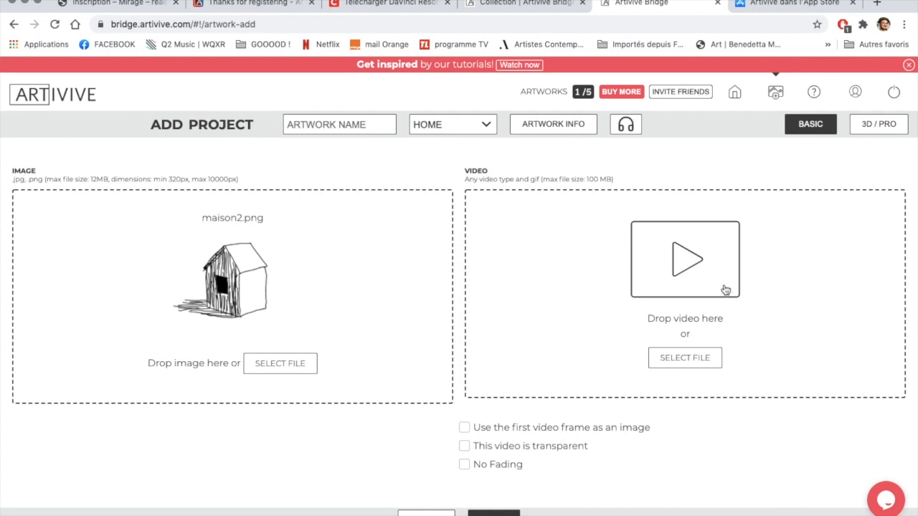
pyautogui.click(702, 361)
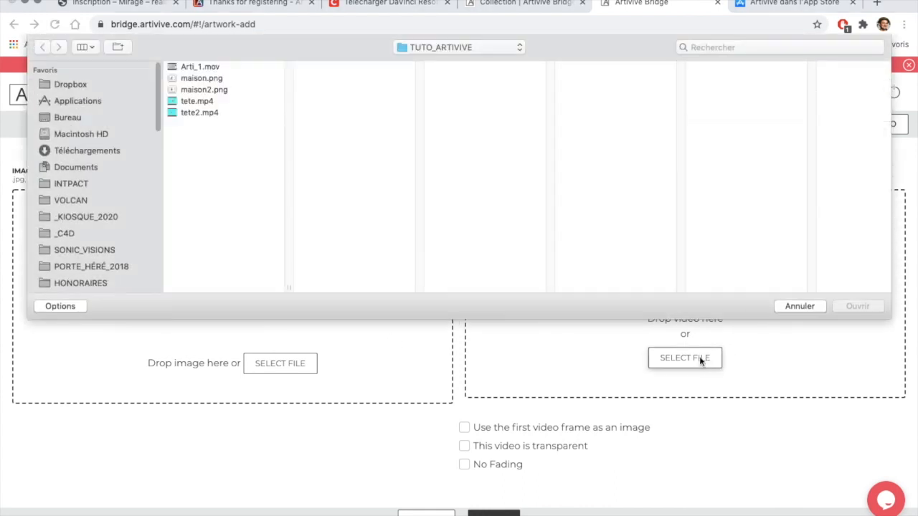
pyautogui.click(204, 115)
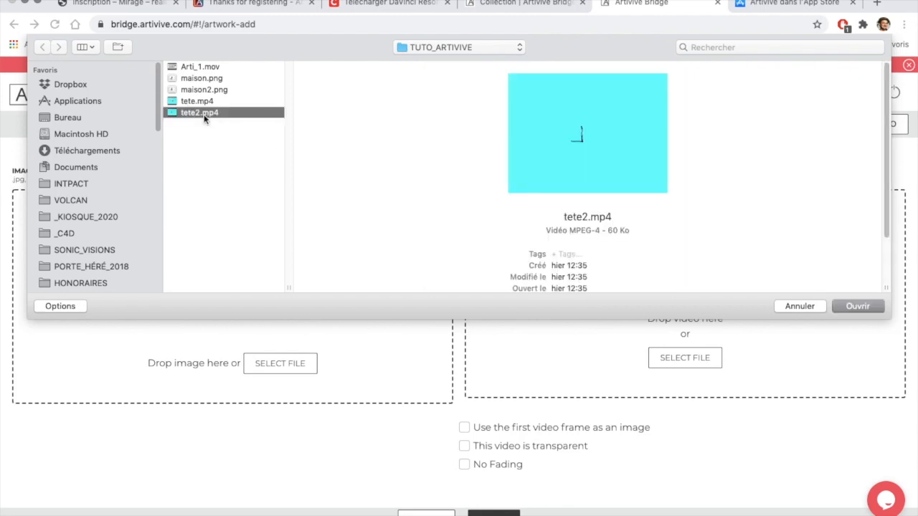
pyautogui.click(587, 133)
pyautogui.click(858, 307)
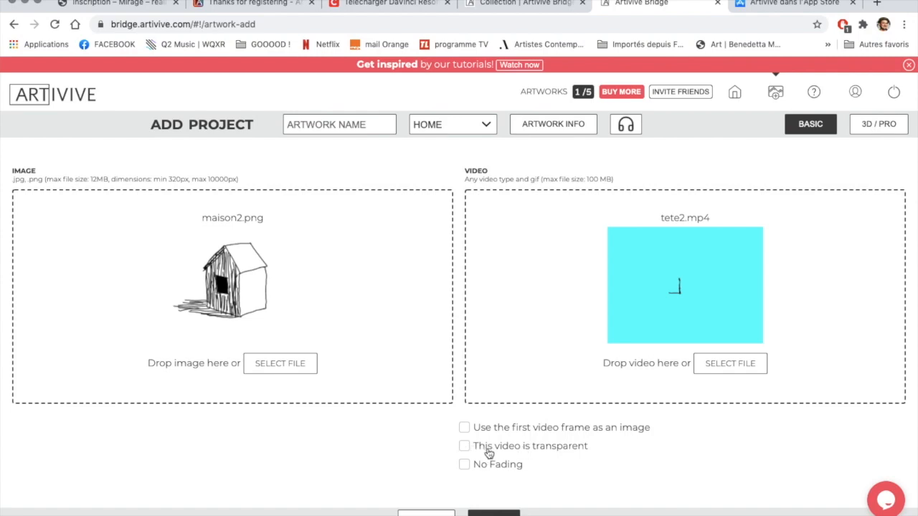
# Mark the video as transparent and pick its cyan background, RGB 1 255 255, as the transparency colour
pyautogui.scroll(5, 489, 453)
pyautogui.scroll(-5, 489, 454)
pyautogui.click(464, 447)
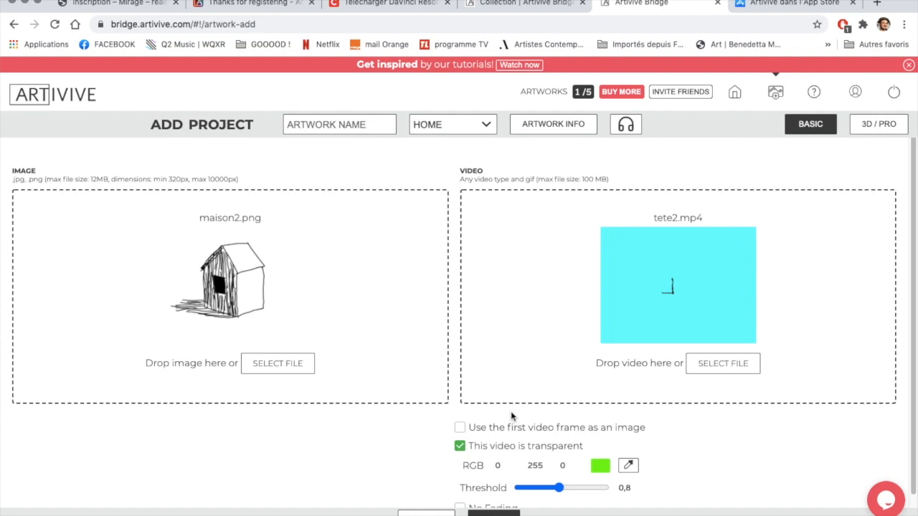
pyautogui.scroll(-1, 674, 361)
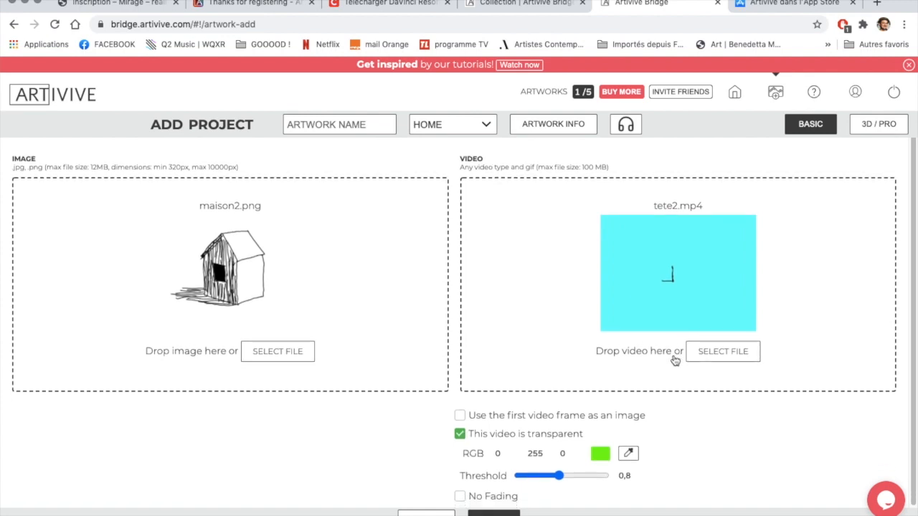
pyautogui.click(629, 457)
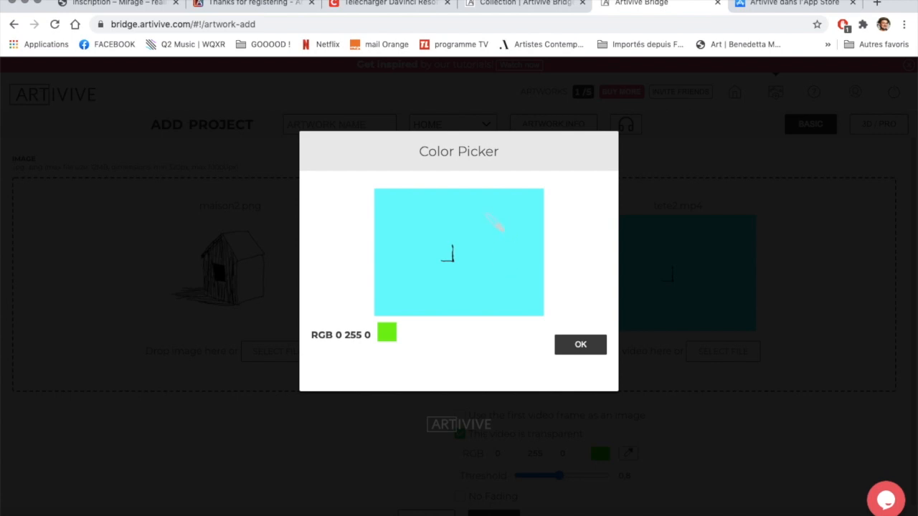
pyautogui.click(495, 224)
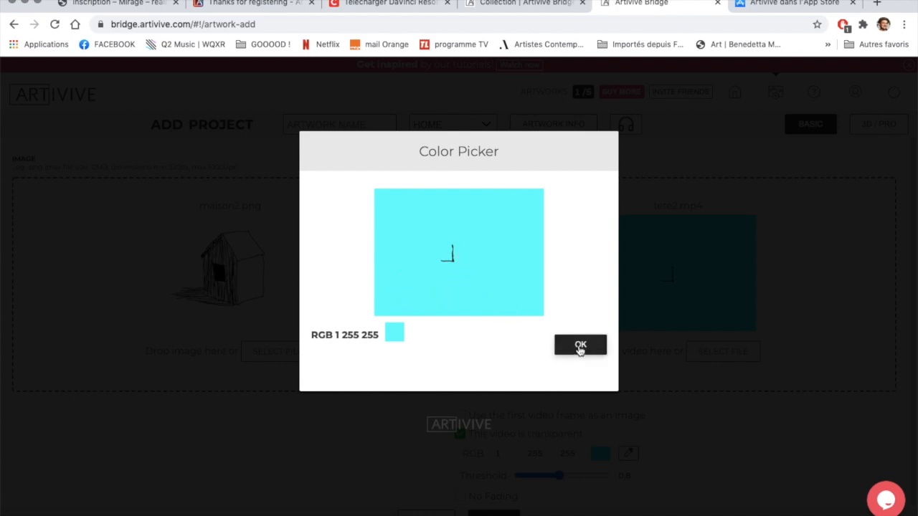
pyautogui.click(580, 346)
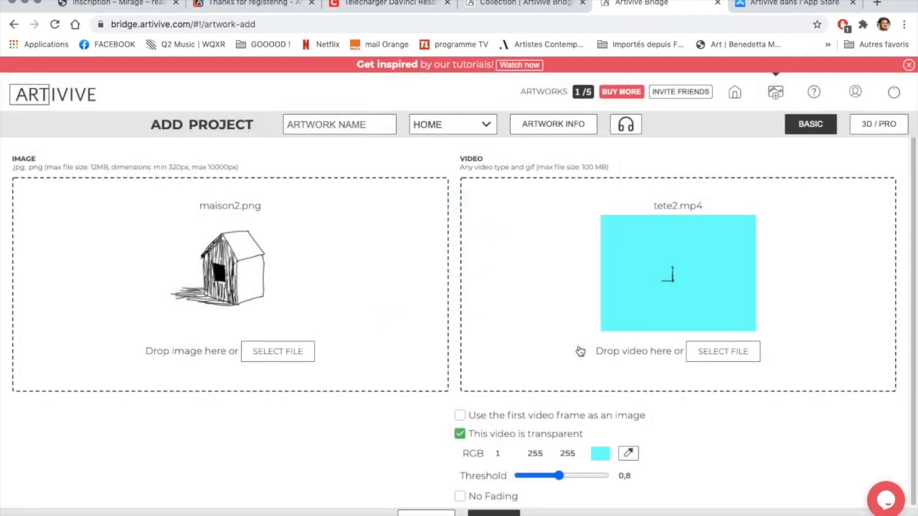
# Name the artwork house2 and save the project to the Artivive collection
pyautogui.scroll(-1, 699, 441)
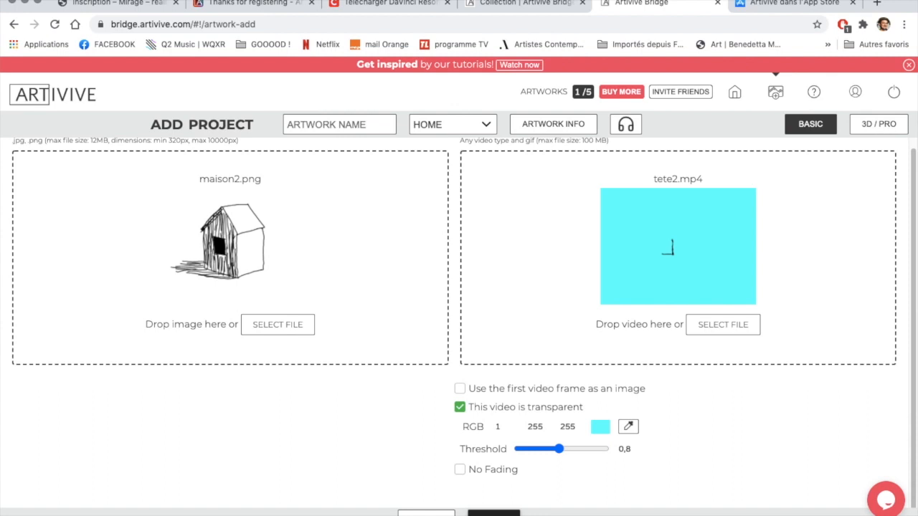
pyautogui.click(494, 513)
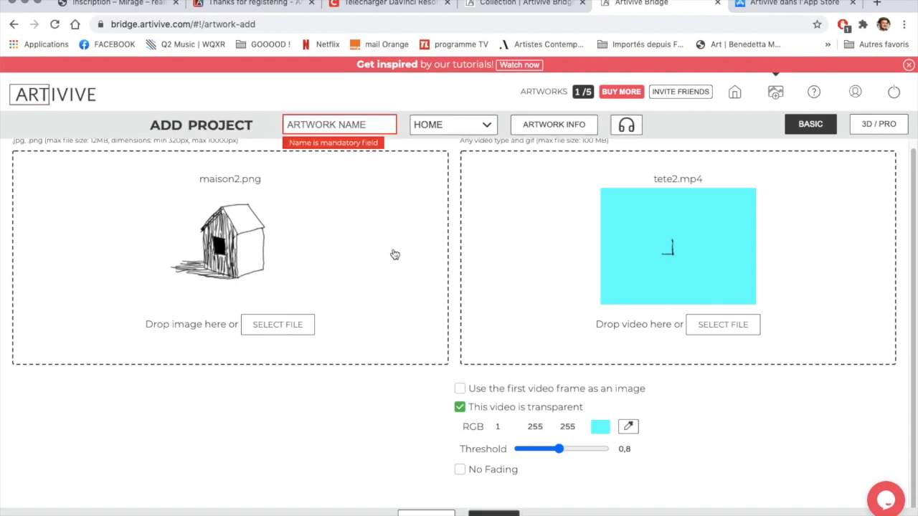
pyautogui.click(319, 125)
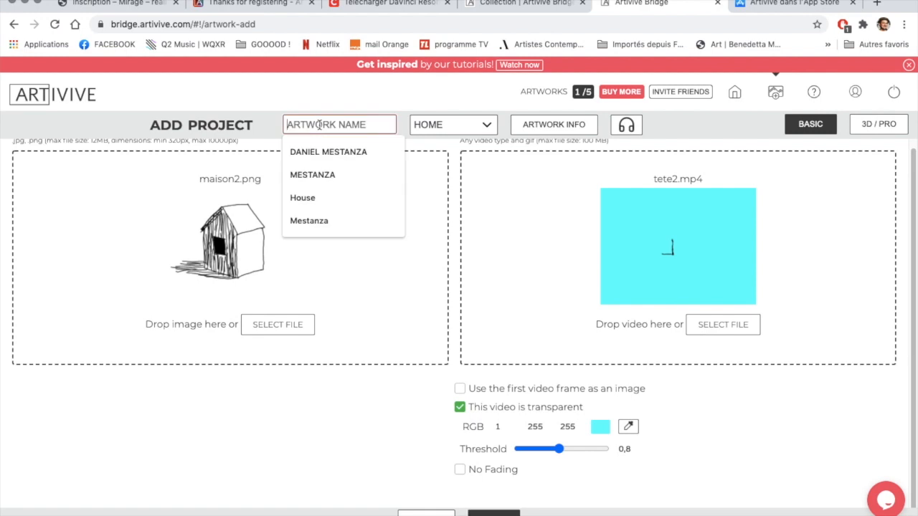
pyautogui.write('house2')
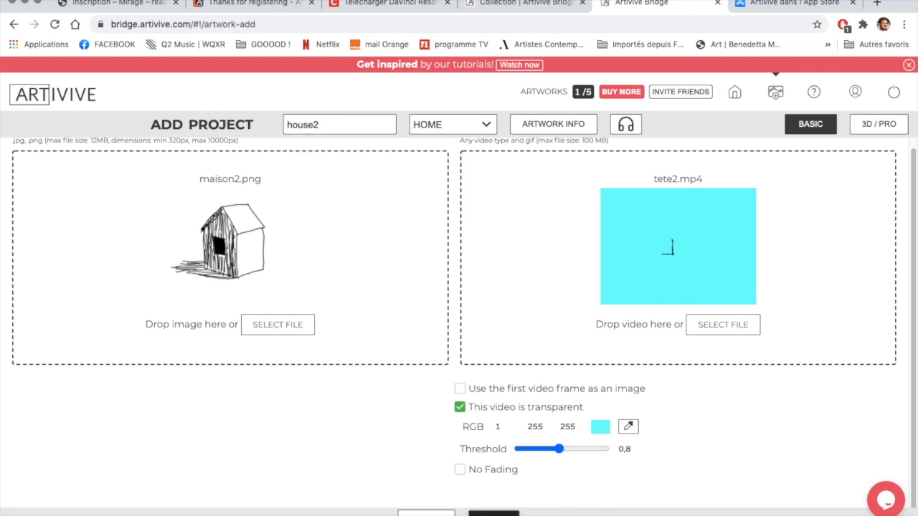
pyautogui.click(494, 513)
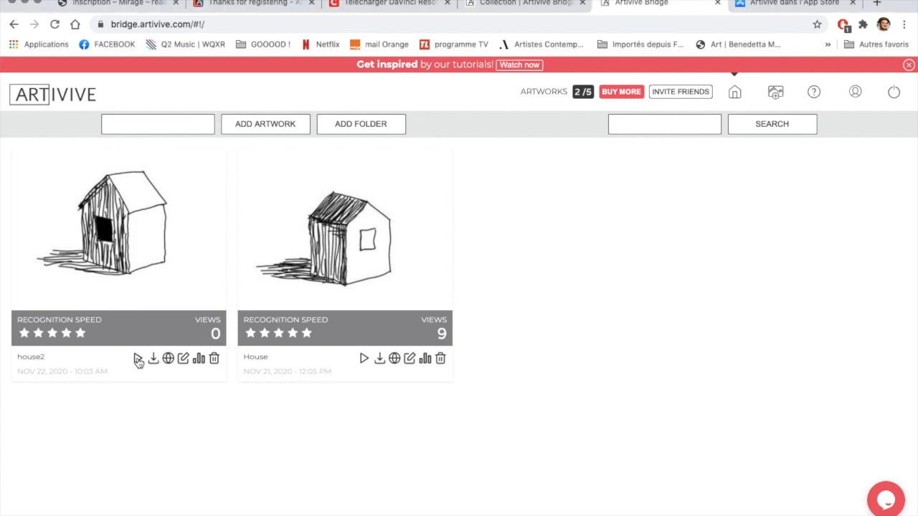
# Preview the animations of the house2 and House artworks in the collection, stop both, and replay house2
pyautogui.click(138, 359)
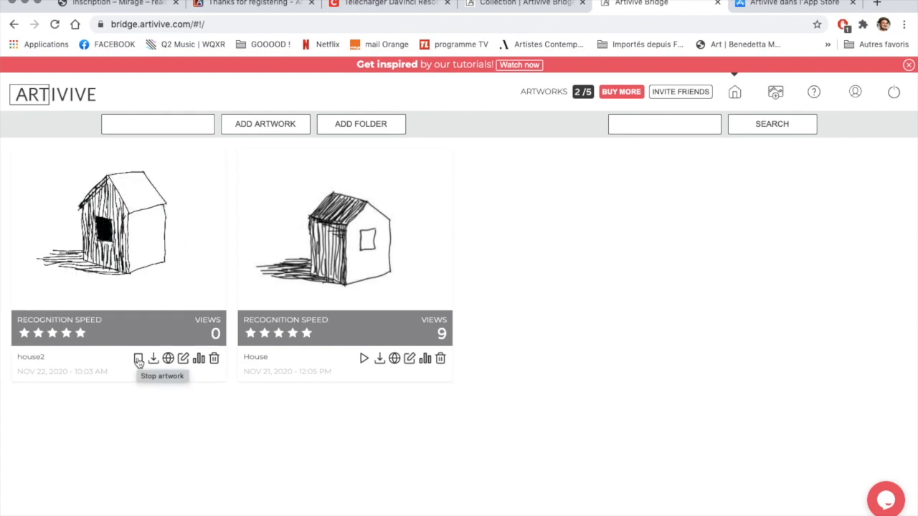
pyautogui.click(364, 359)
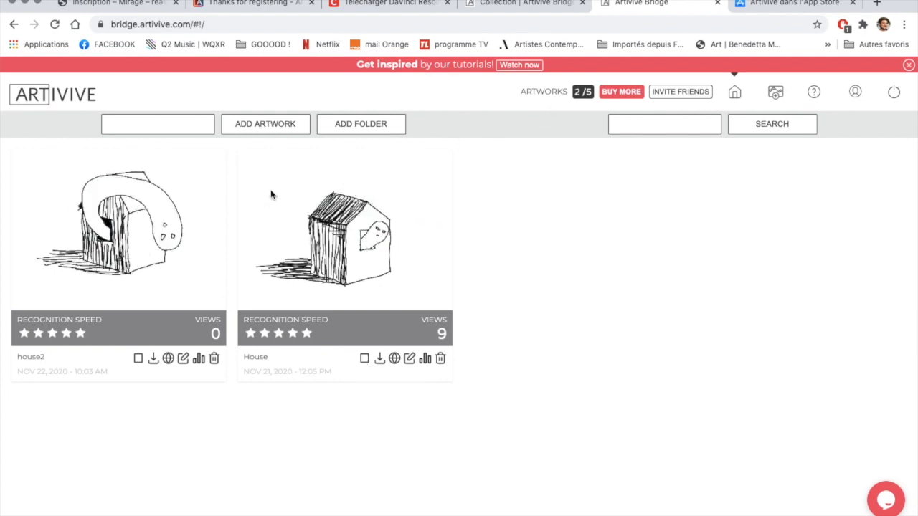
pyautogui.click(138, 359)
pyautogui.click(364, 359)
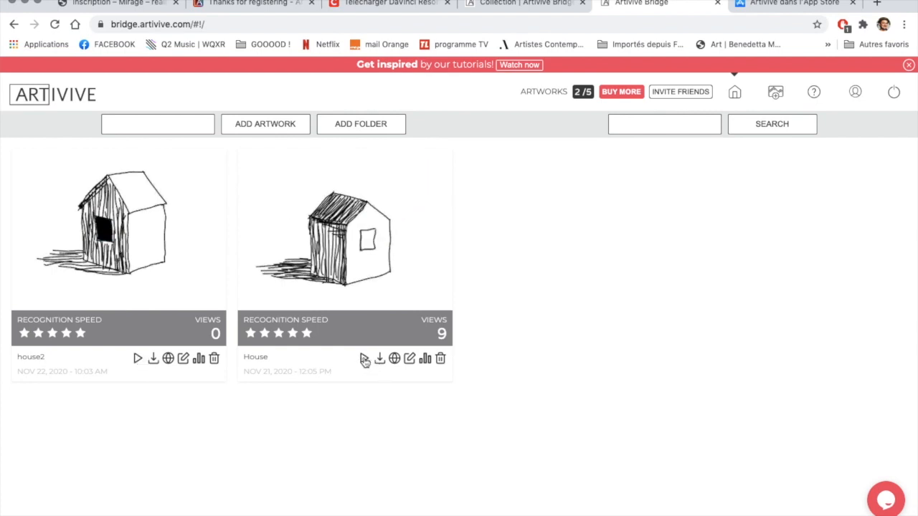
pyautogui.click(137, 359)
# Examine the house2 and House drawings up close, along with the recognition speed rating on the House card
pyautogui.scroll(5, 183, 265)
pyautogui.hscroll(-3, 182, 265)
pyautogui.scroll(1, 182, 266)
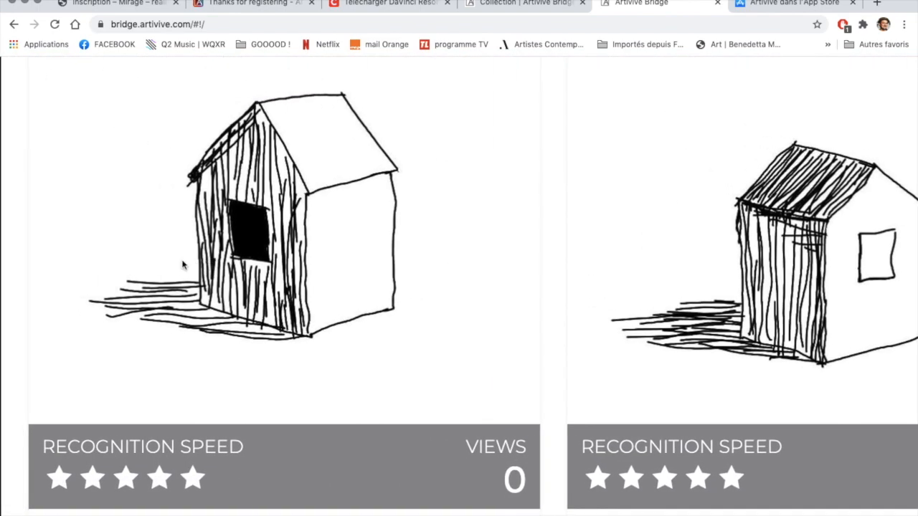
pyautogui.scroll(2, 182, 266)
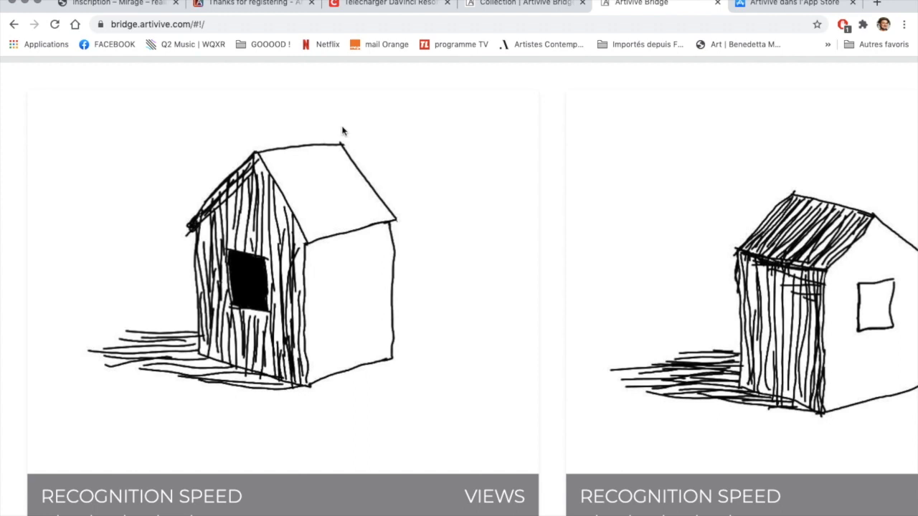
pyautogui.hscroll(5, 659, 340)
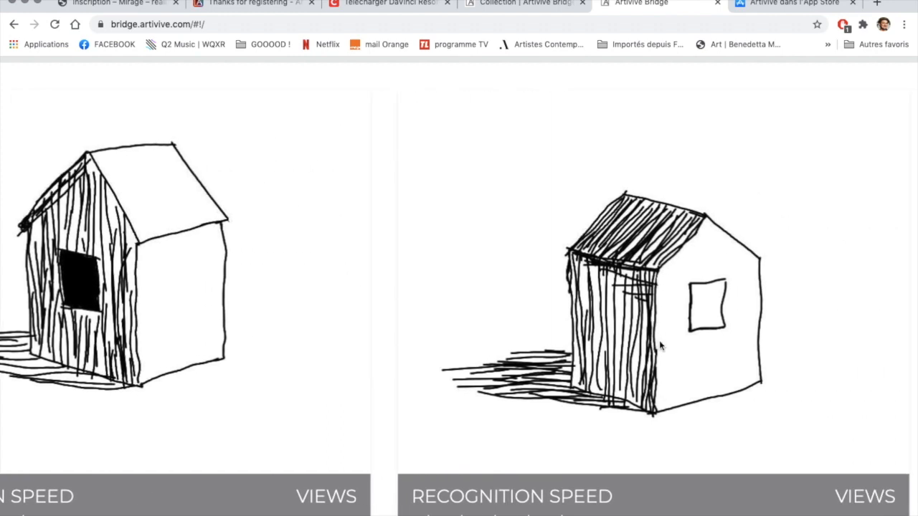
pyautogui.hscroll(3, 661, 347)
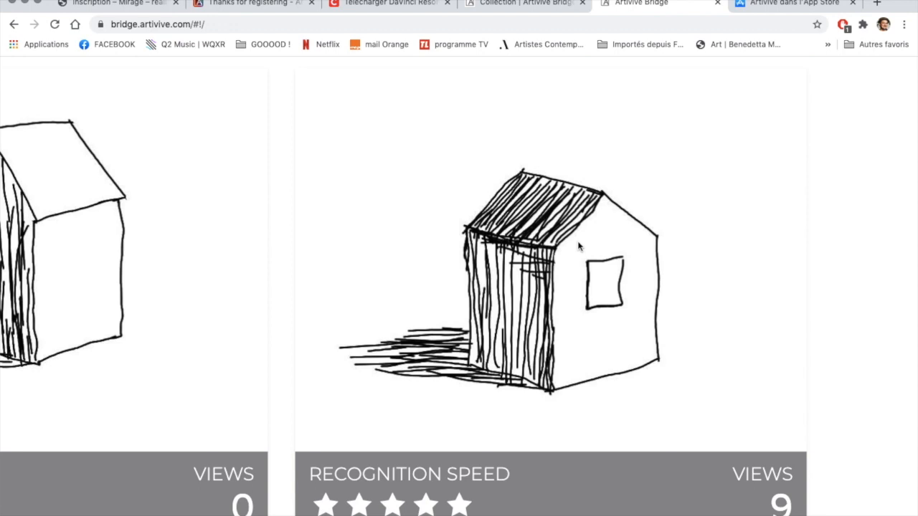
pyautogui.scroll(-4, 579, 246)
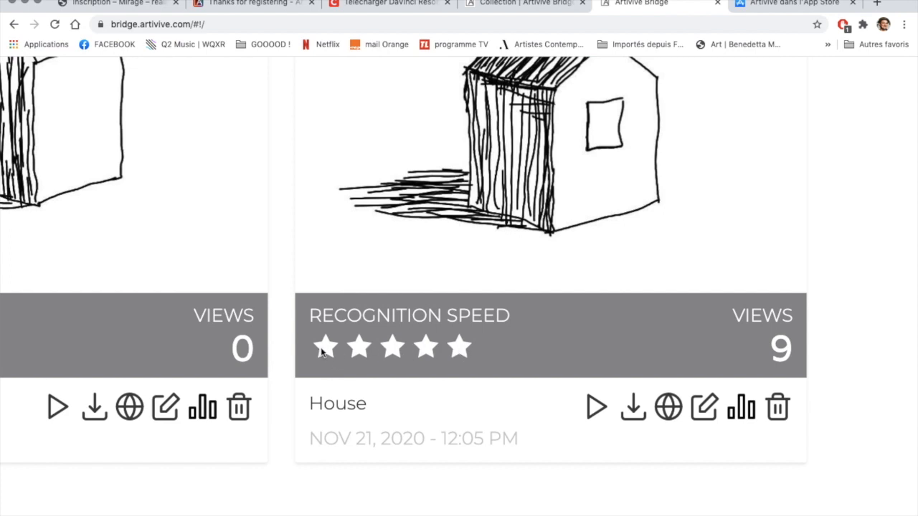
pyautogui.scroll(2, 420, 303)
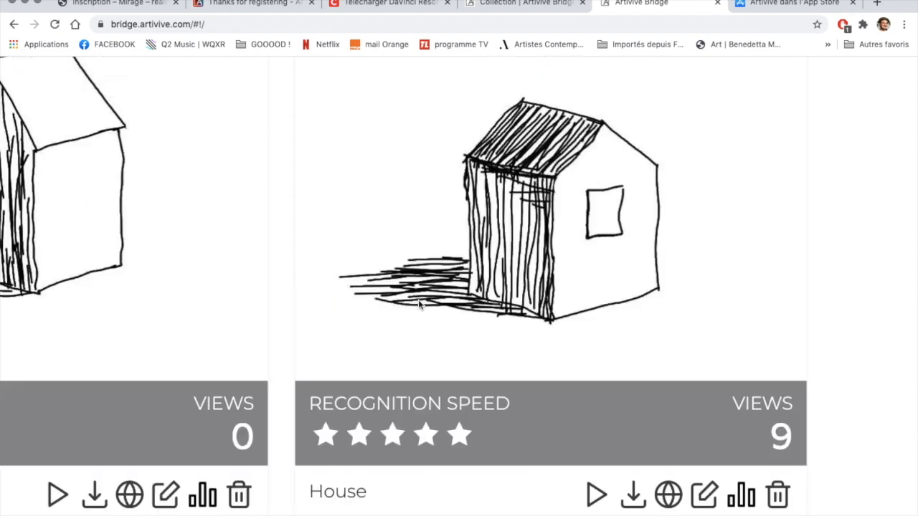
pyautogui.scroll(-1, 421, 304)
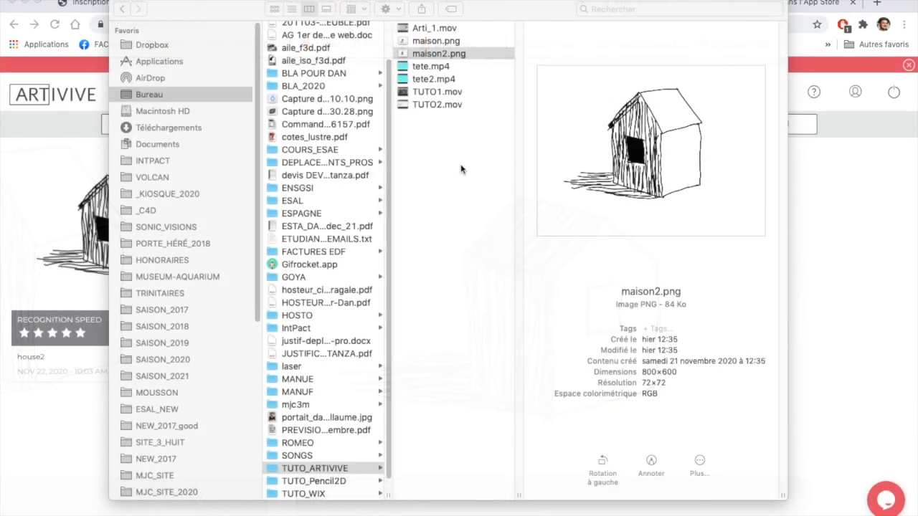
# Open maison2.png from the TUTO_ARTIVIVE folder in Preview and start printing it
pyautogui.doubleClick(403, 54)
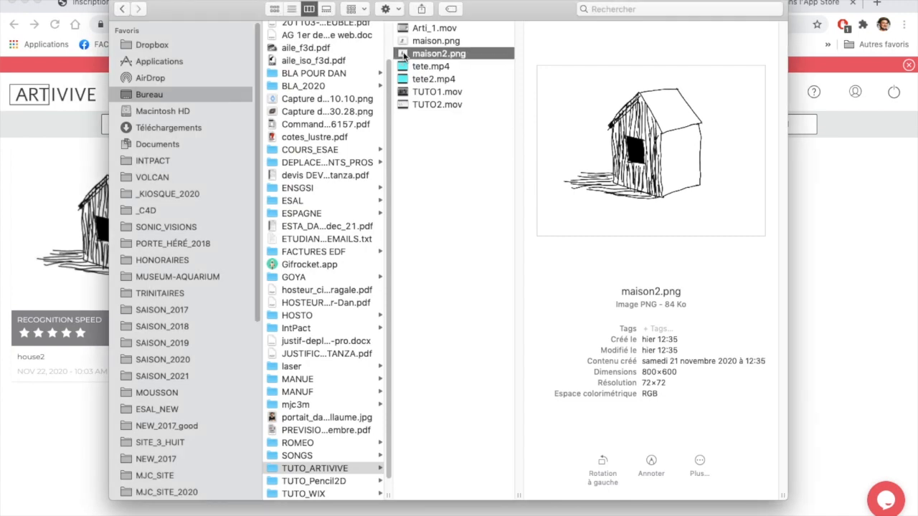
pyautogui.click(595, 343)
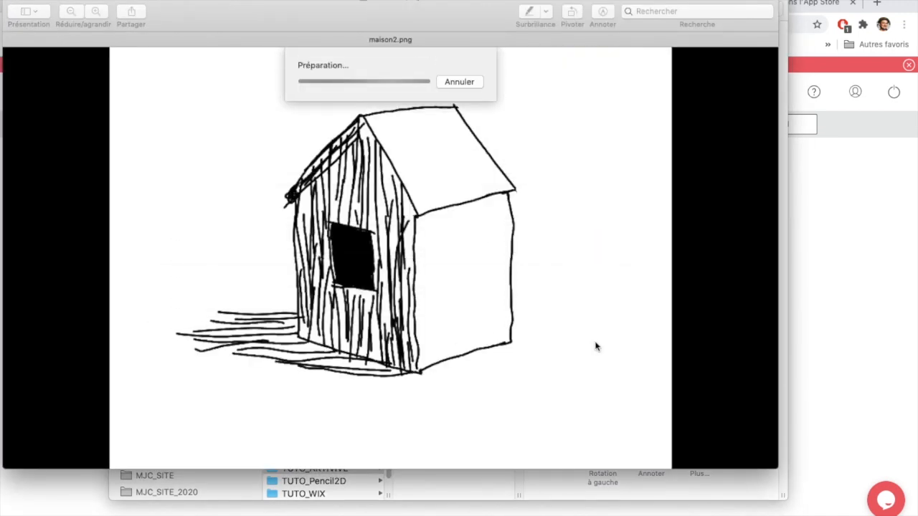